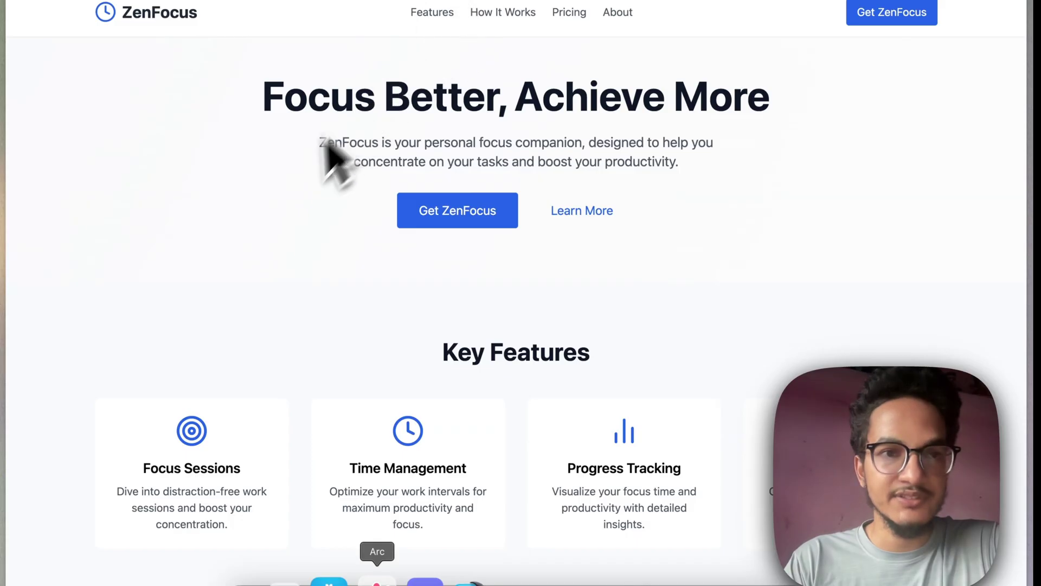
scroll(304, 163, down, 5)
scroll(249, 169, down, 2)
scroll(206, 149, up, 1)
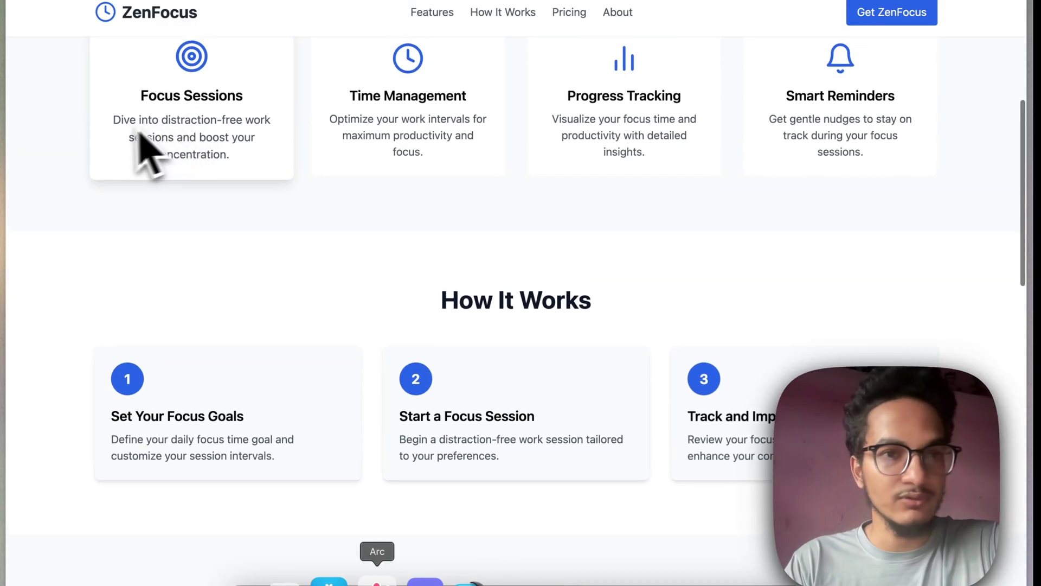
scroll(302, 212, up, 6)
scroll(302, 217, down, 3)
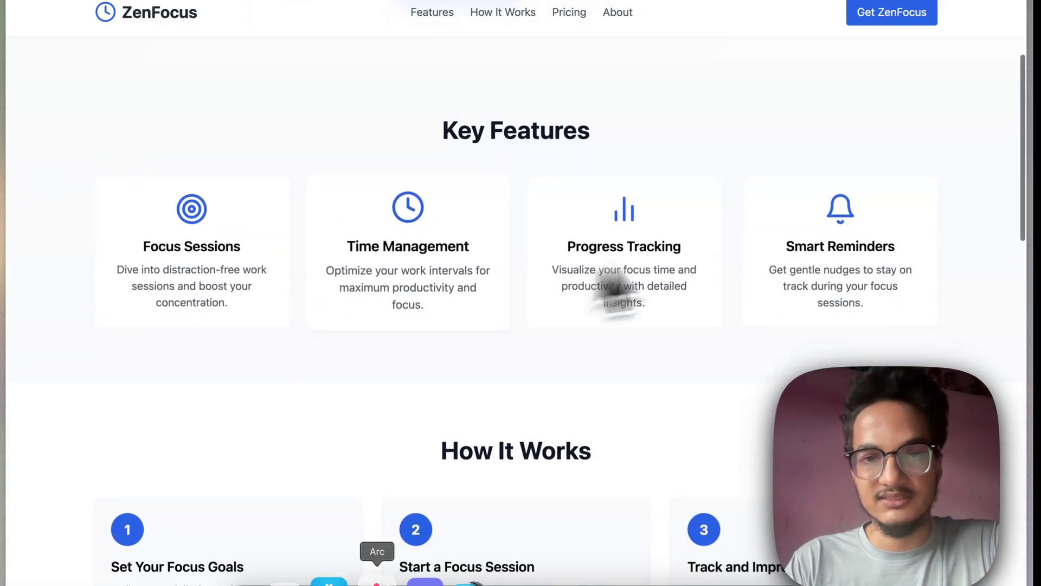
scroll(868, 280, up, 4)
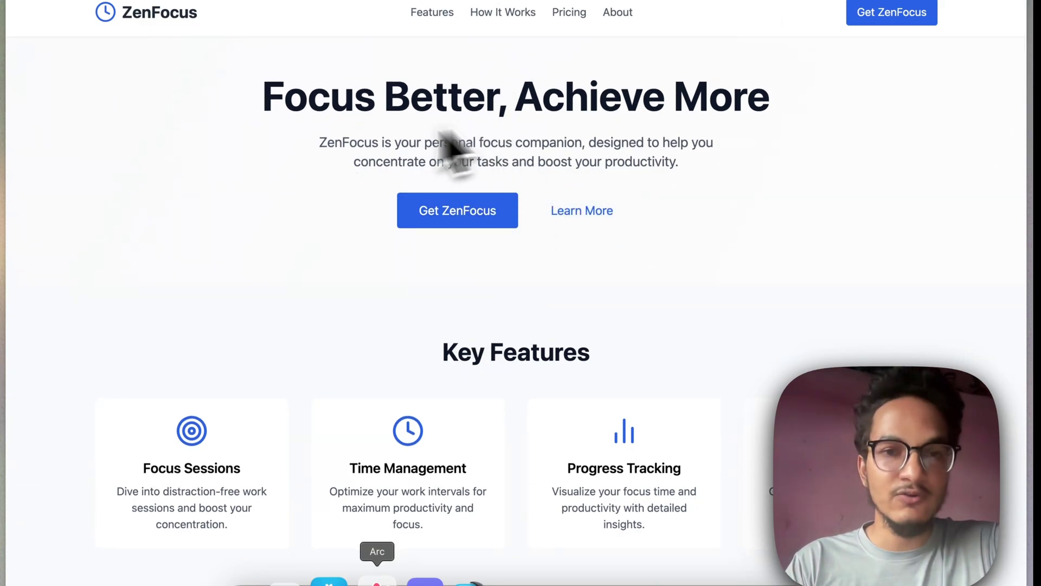
- Choose to get ZenFocus on Gumroad and enter 0 as the fair price
click(467, 216)
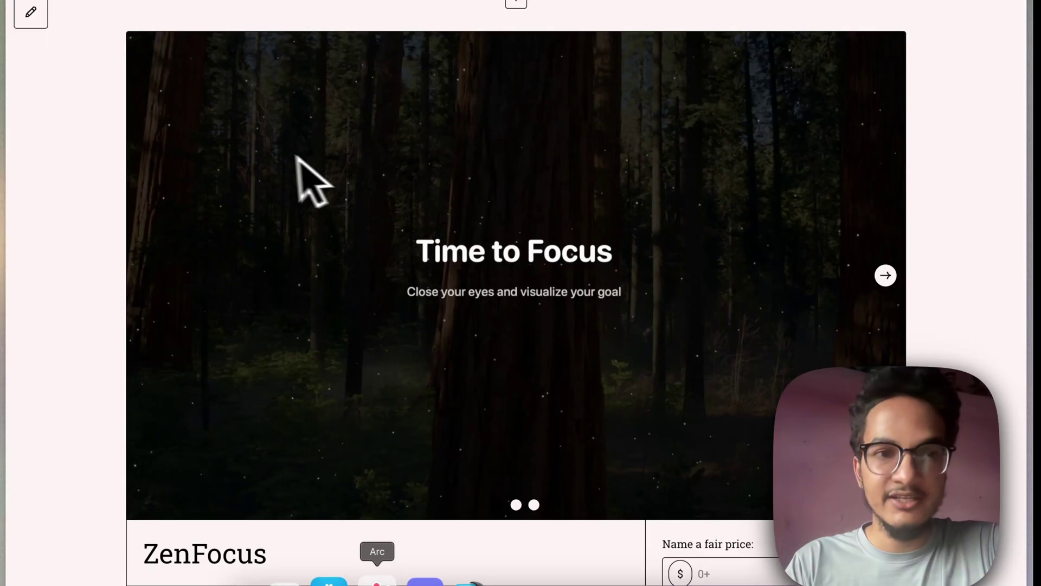
scroll(465, 228, down, 6)
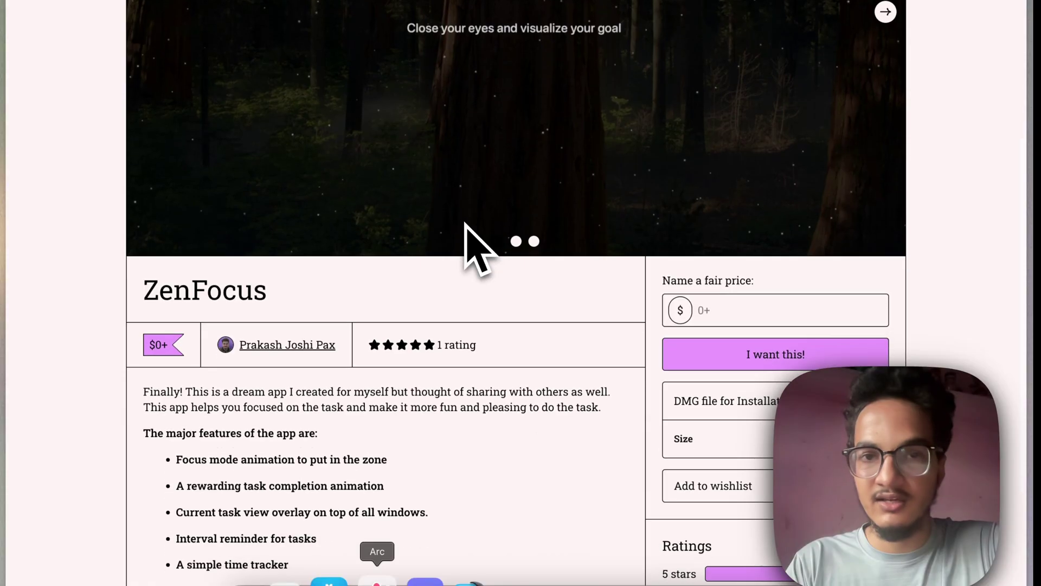
scroll(425, 396, up, 5)
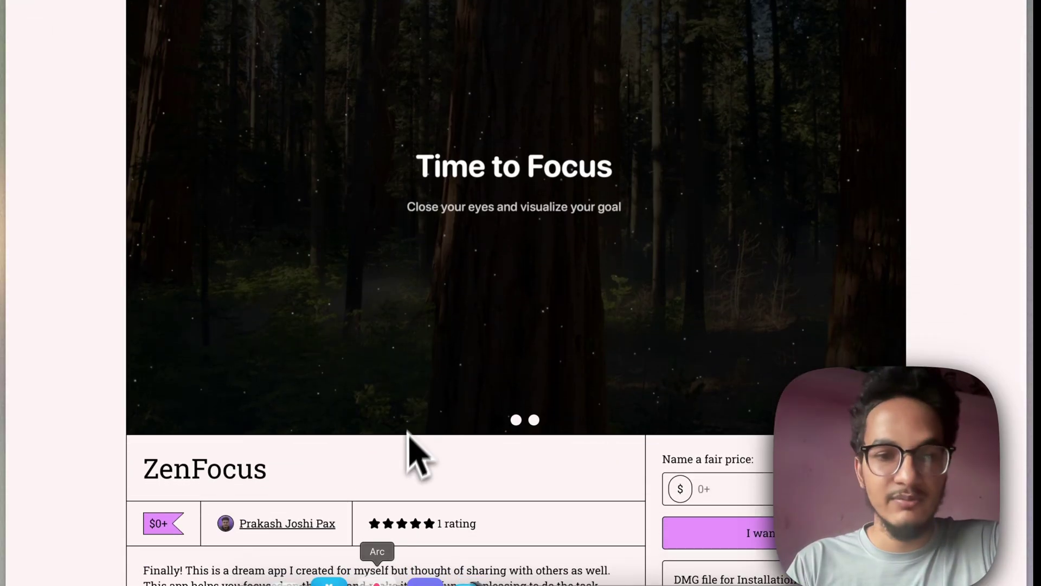
scroll(412, 483, down, 2)
scroll(406, 471, down, 2)
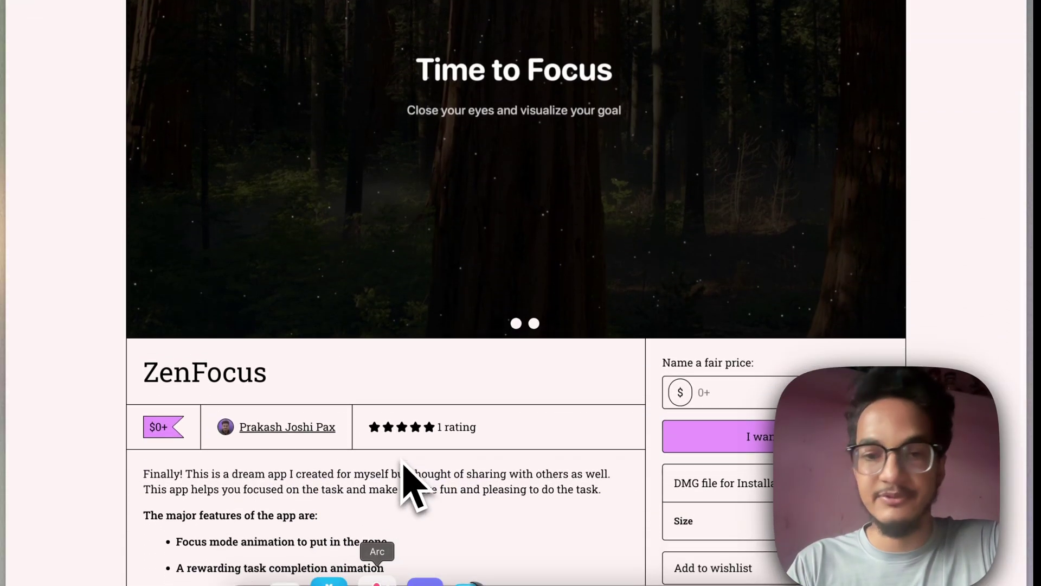
click(748, 336)
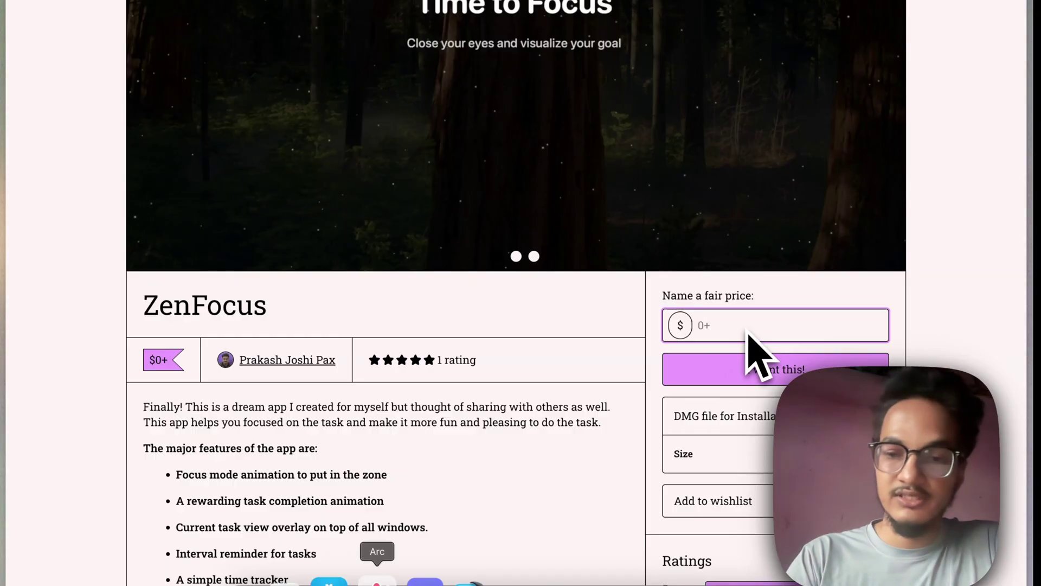
text(0)
click(750, 374)
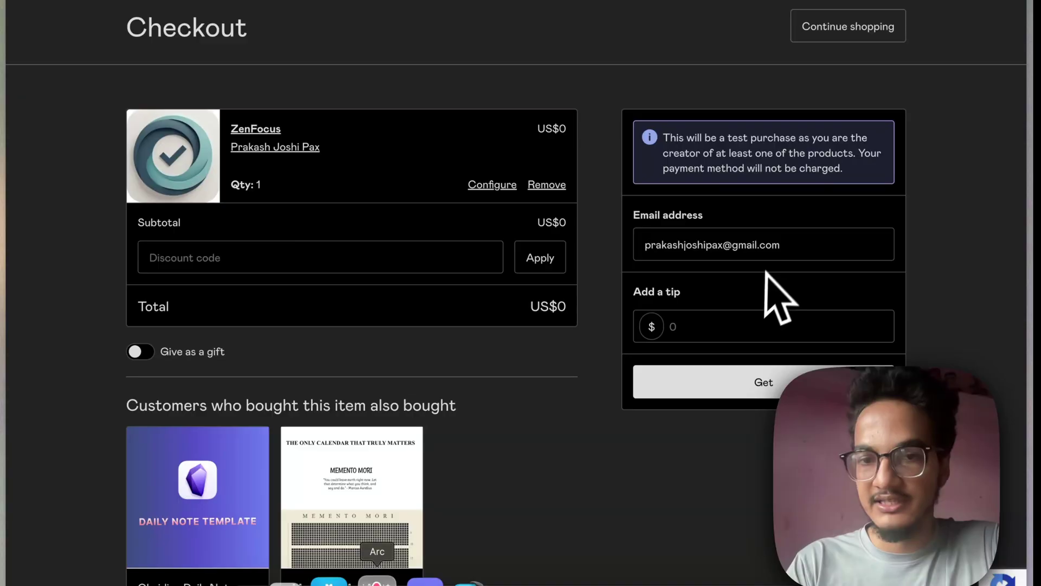
- Complete the $0 checkout and download the ZenFocus DMG installer
click(742, 335)
click(747, 380)
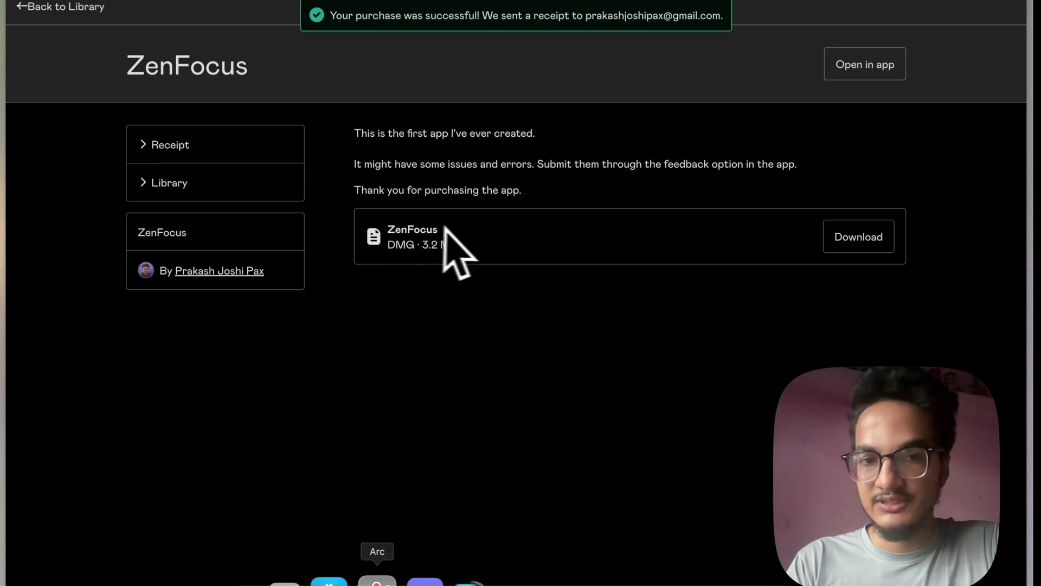
click(856, 246)
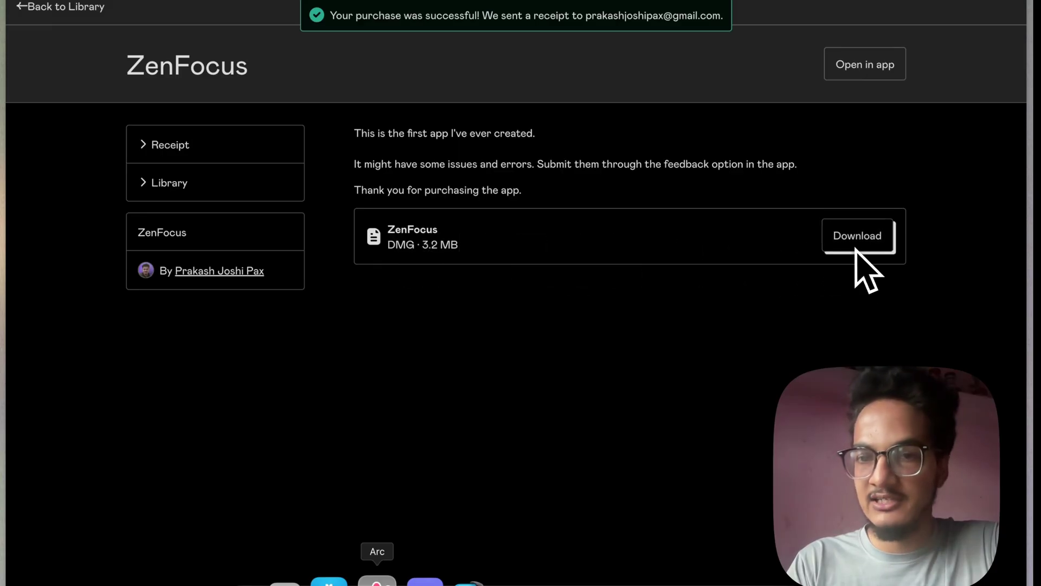
click(857, 247)
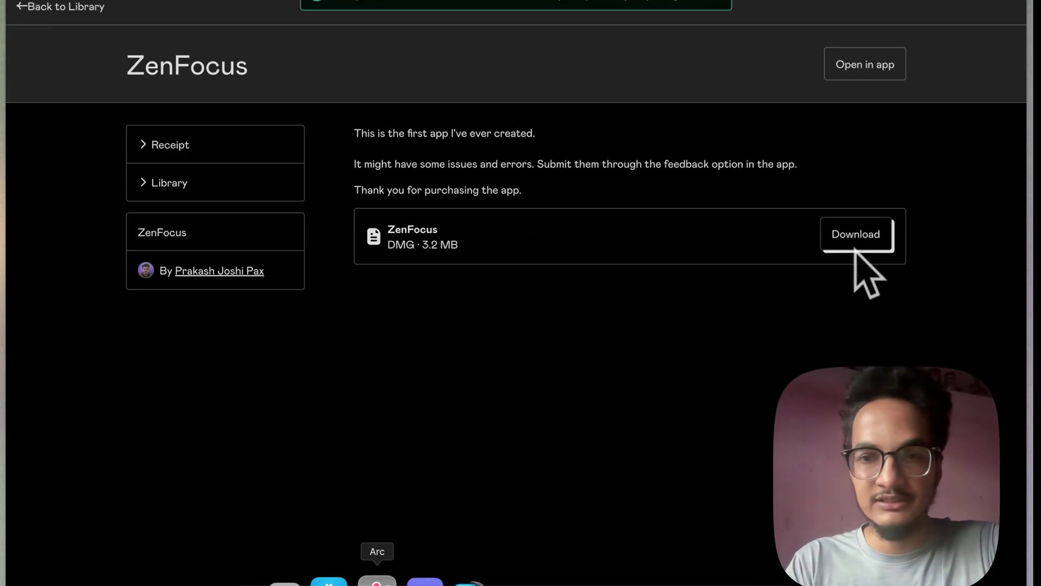
- Open the ZenFocus disk image, drag ZenFocus.app to Applications, and close the window
click(530, 240)
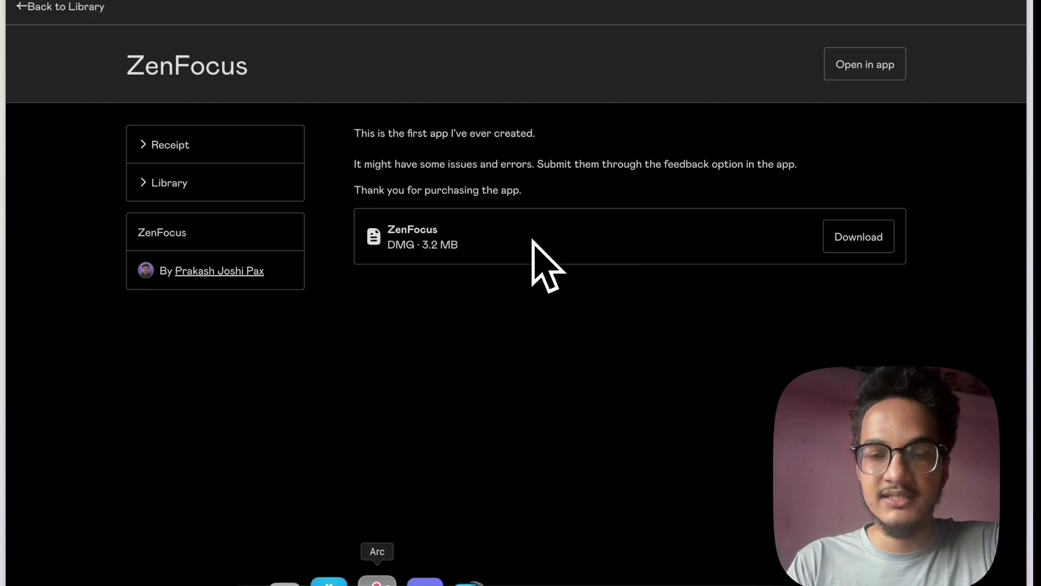
drag(233, 200, 200, 211)
click(303, 209)
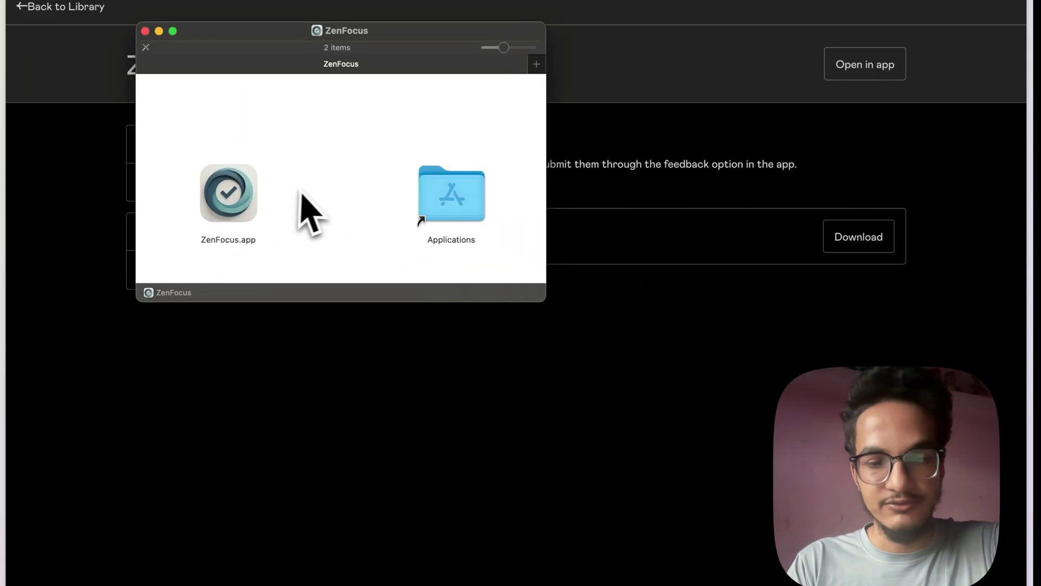
key(super+w)
- Launch ZenFocus through Spotlight search for 'zen', then close its window
key(super+space)
text(zen)
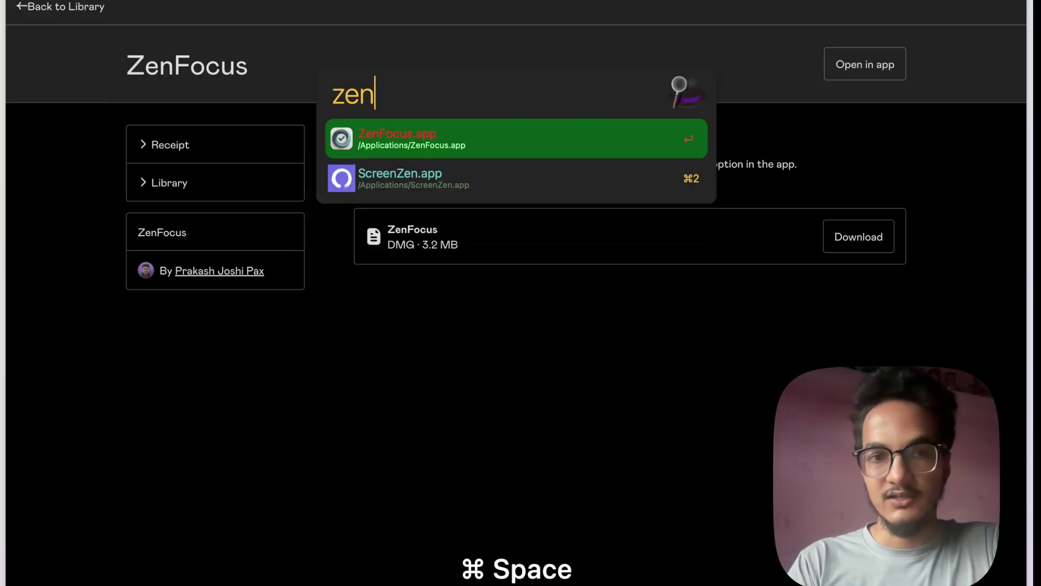
key(Return)
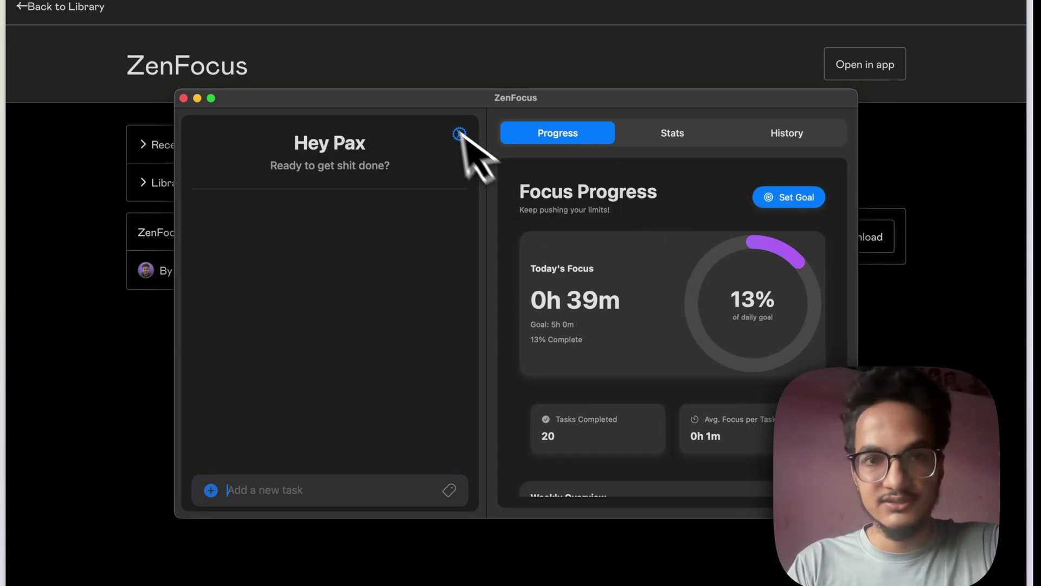
click(184, 97)
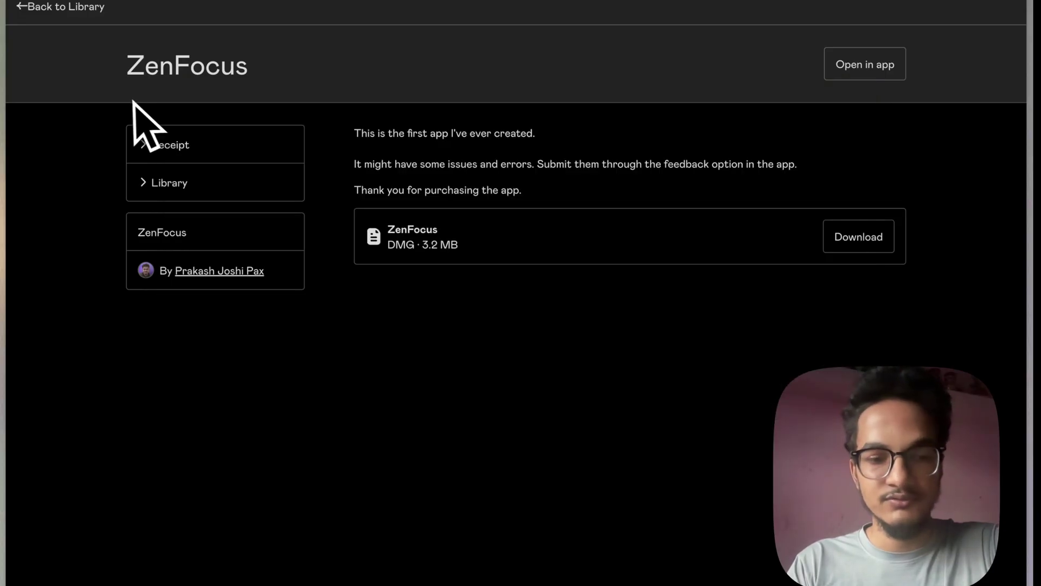
- Close the browser tab and add the task 'Read a book' in ZenFocus
key(super+w)
key(super+w)
key(super+w)
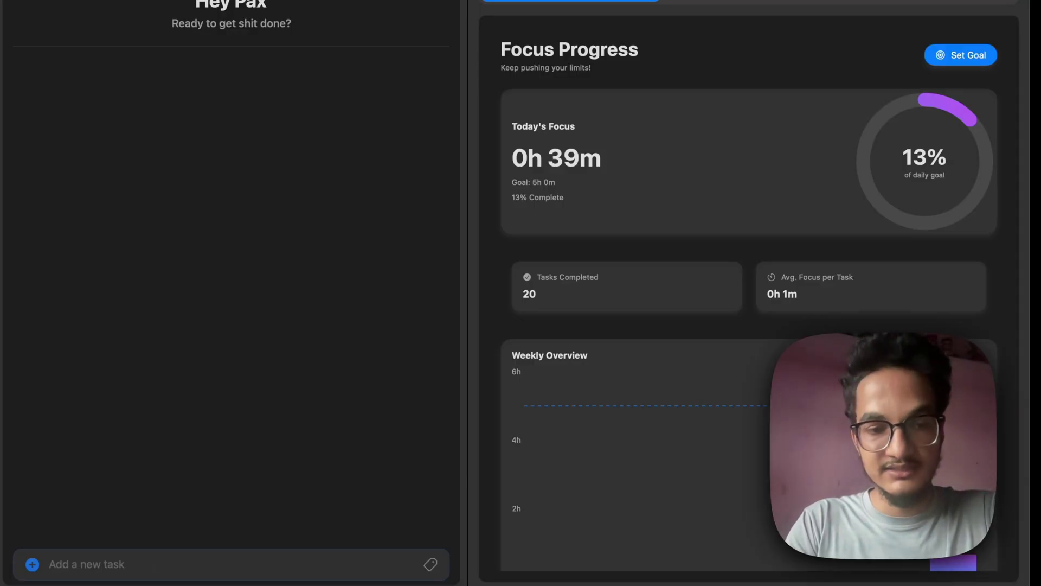
text(Read)
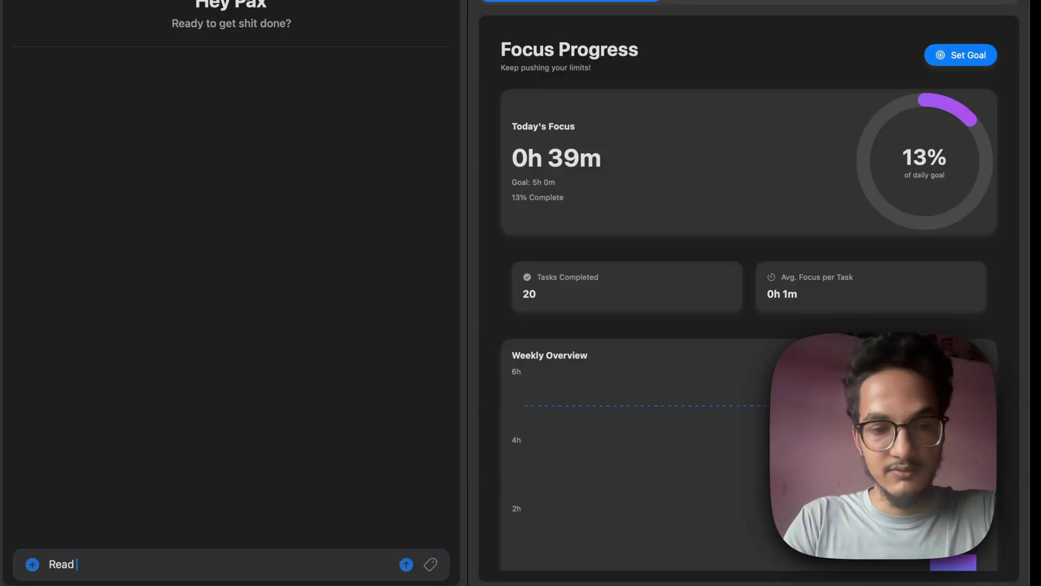
text( a book)
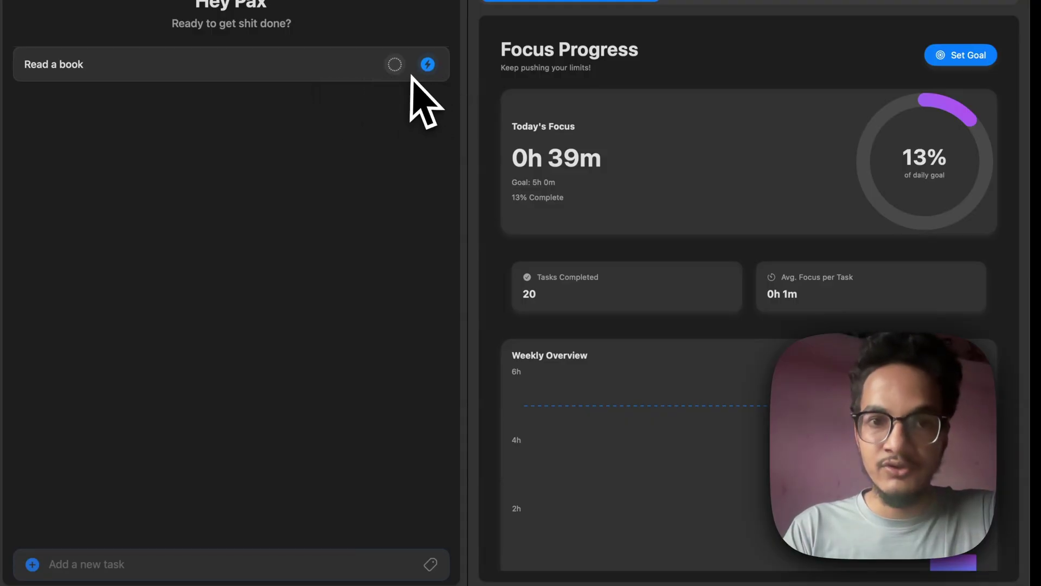
- Mark 'Read a book' complete and browse History, where it appears under 14 September 2024
click(396, 65)
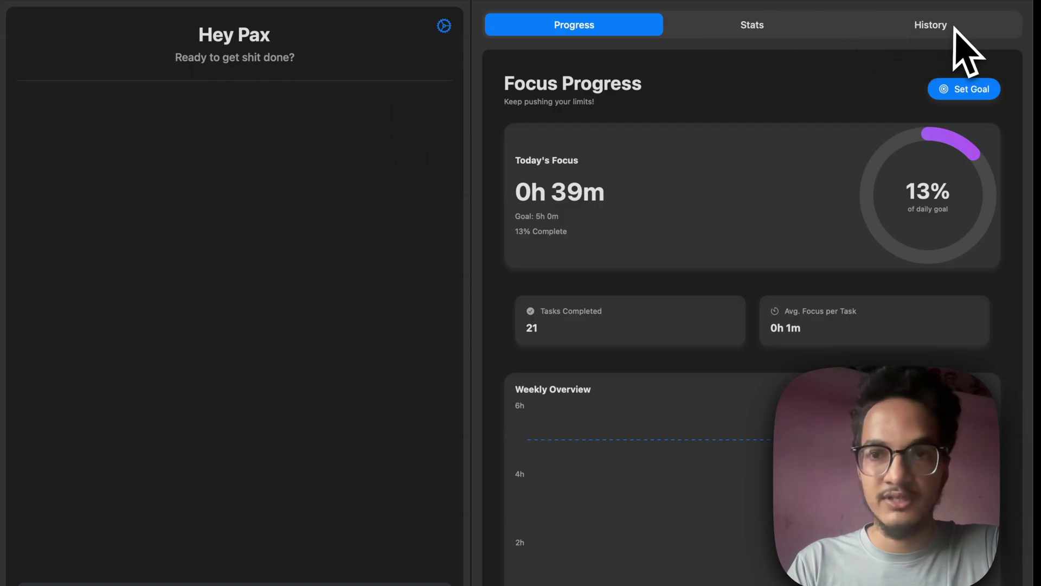
click(944, 28)
scroll(661, 330, down, 5)
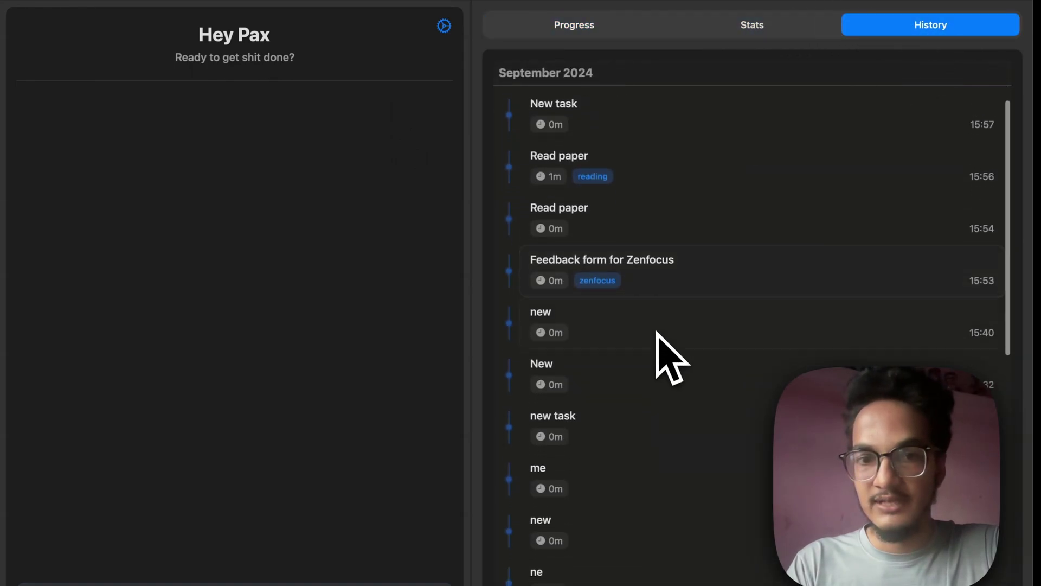
scroll(658, 333, up, 5)
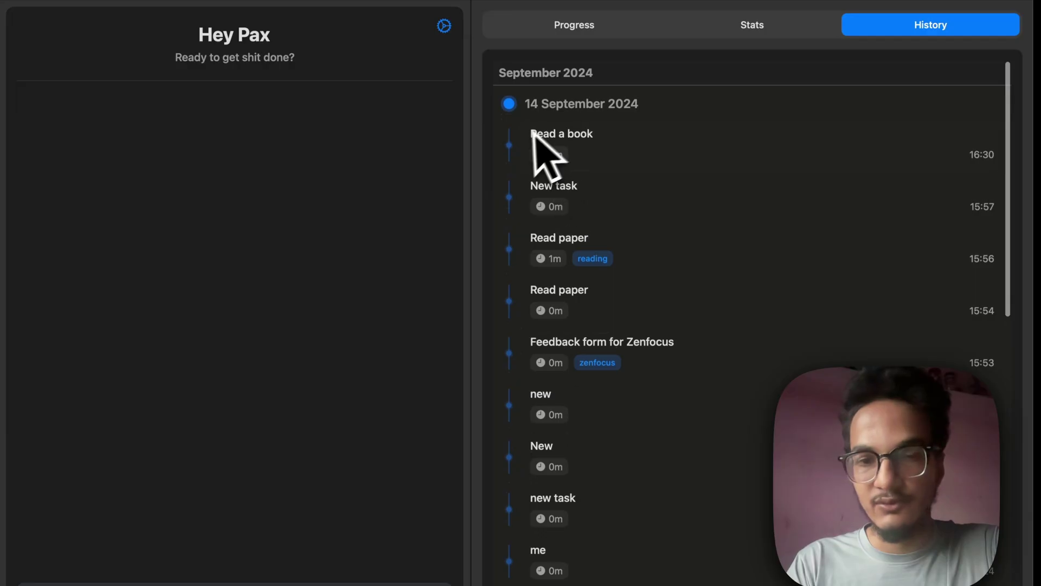
scroll(532, 477, down, 10)
scroll(521, 458, up, 8)
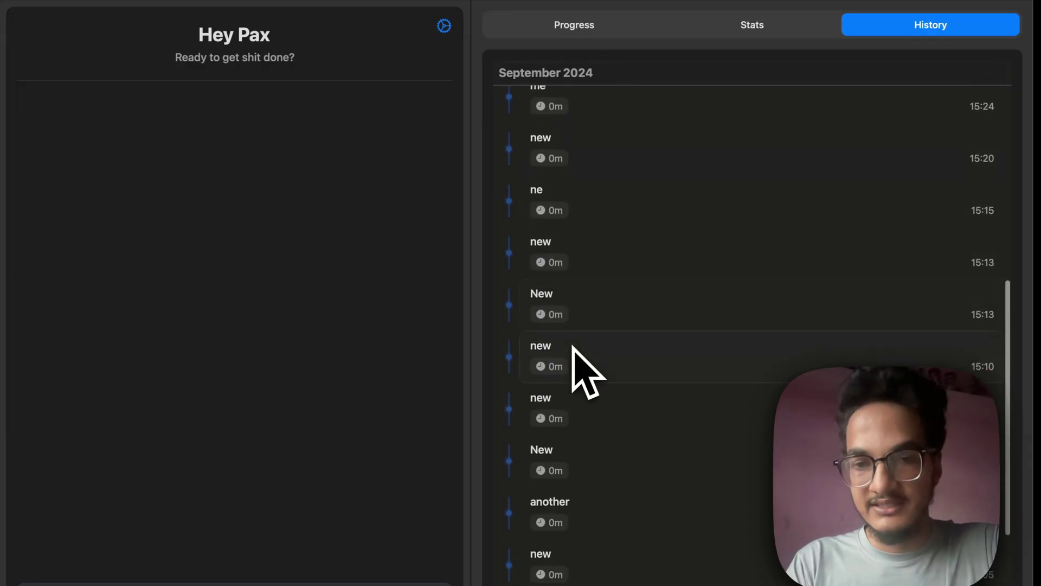
scroll(572, 146, up, 7)
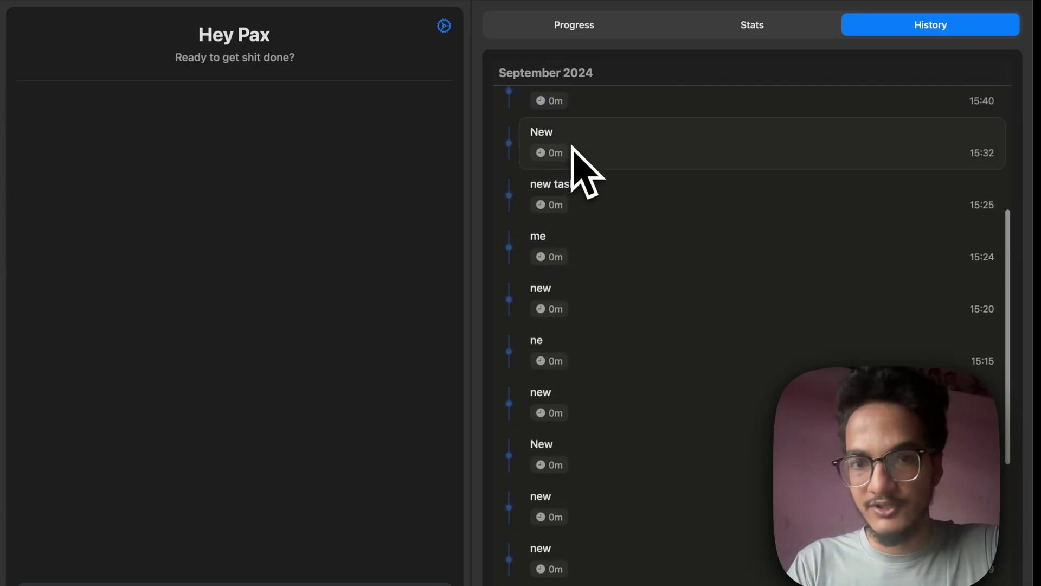
scroll(608, 388, up, 1)
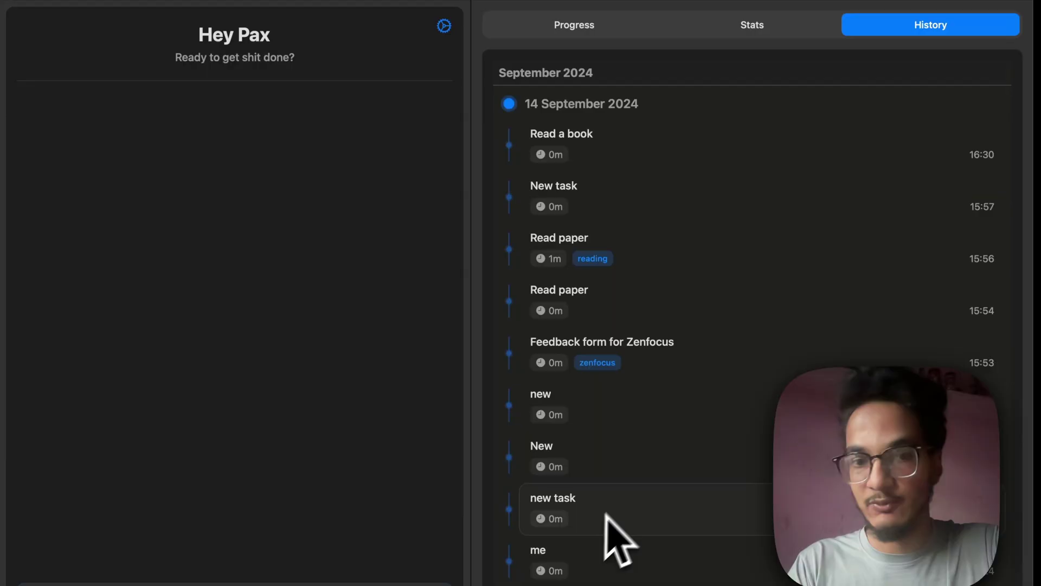
- Re-add 'Read a book' from the Progress view, start its focus session, and reposition the timer bar
click(576, 1)
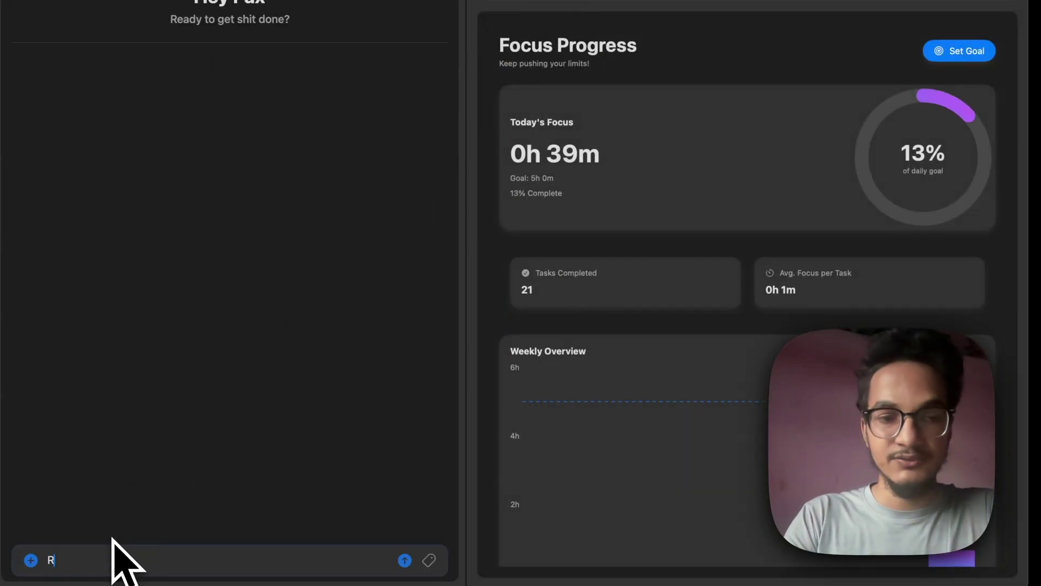
text(Read a book)
key(Return)
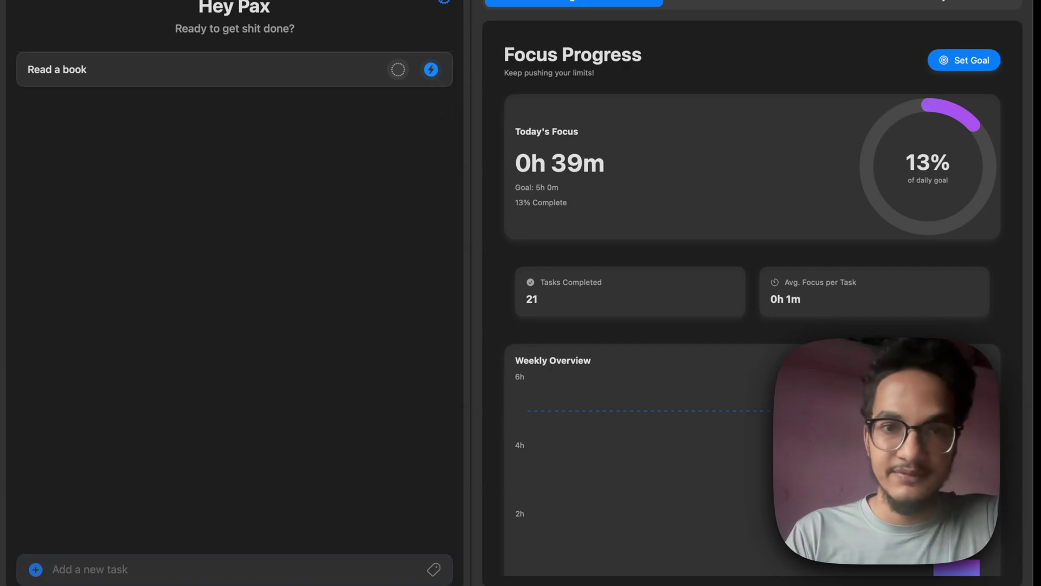
click(432, 72)
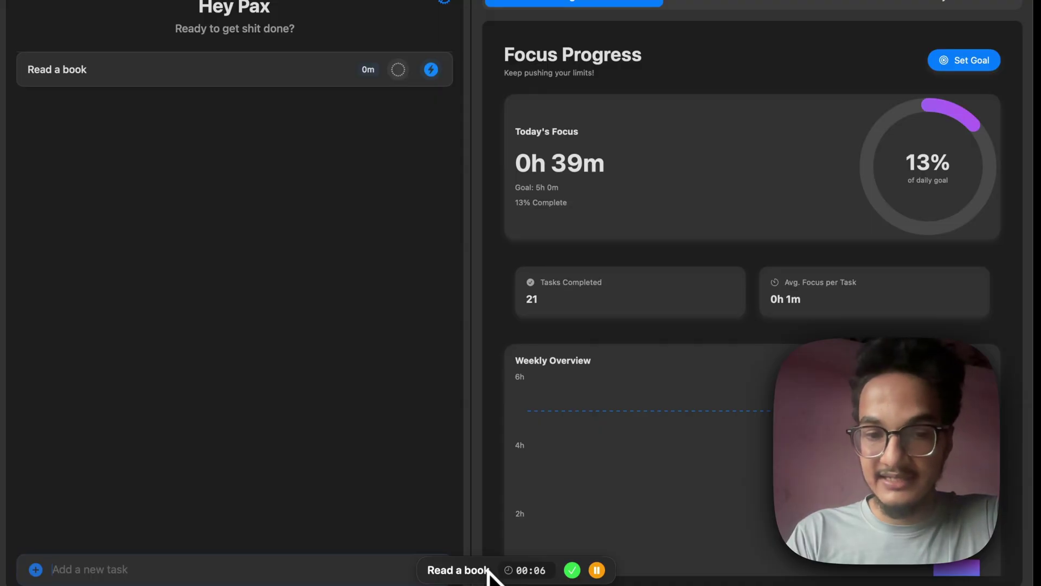
drag(470, 572, 570, 560)
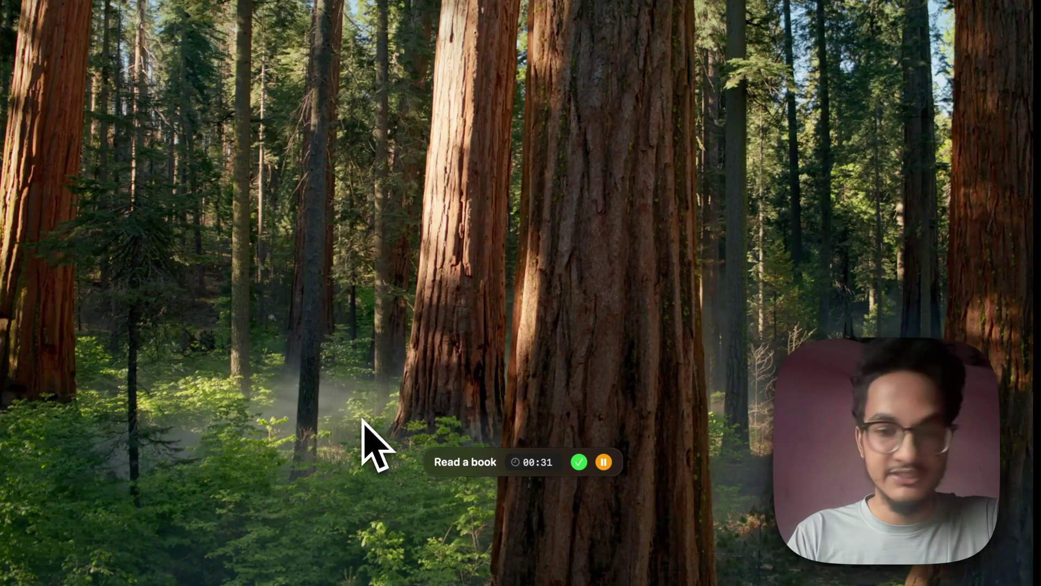
- Bring up Arc, then drag the floating 'Read a book' timer onto the results and back off
click(353, 569)
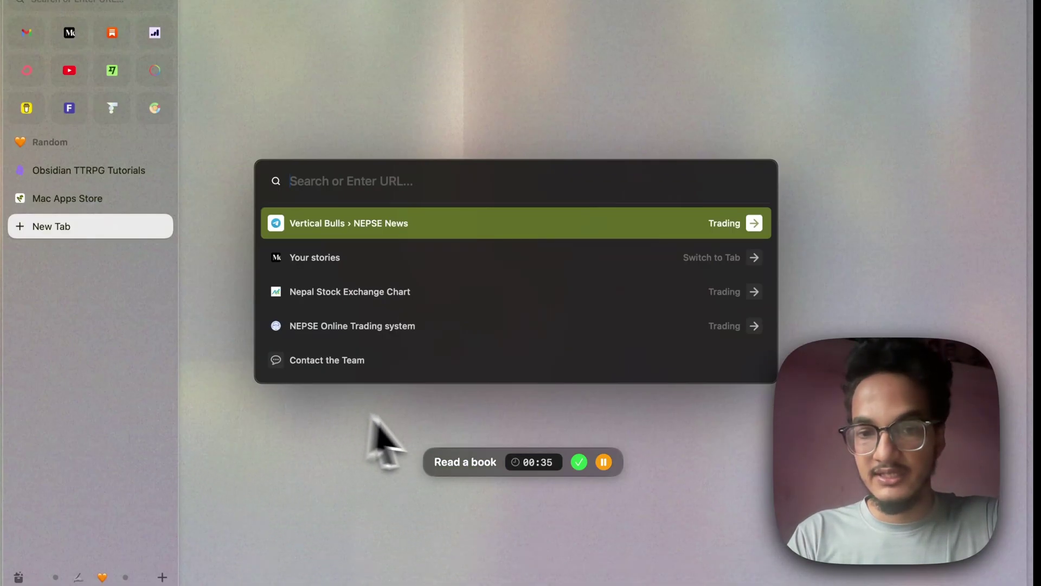
drag(458, 473, 302, 233)
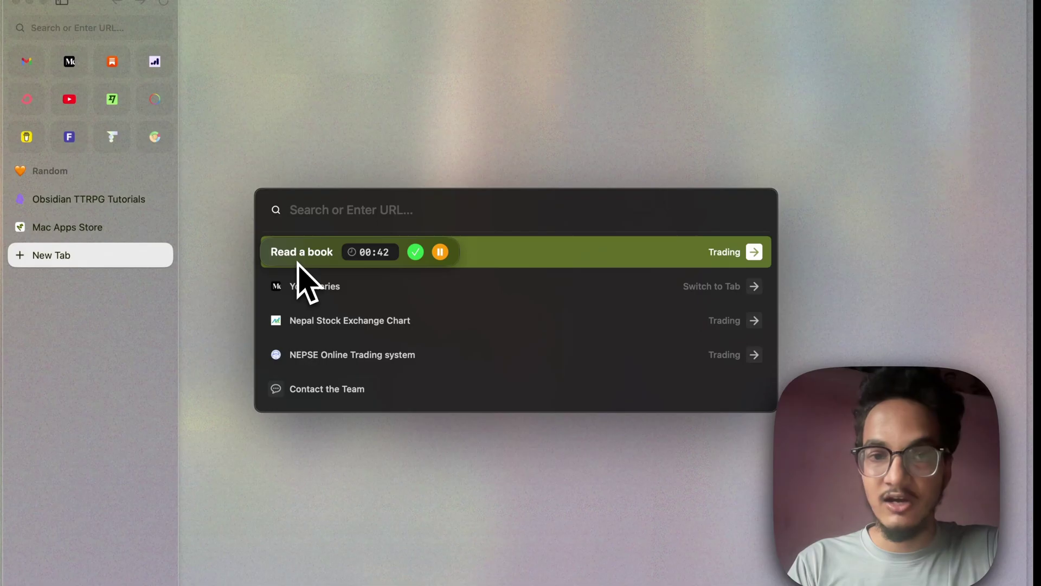
drag(298, 275, 507, 565)
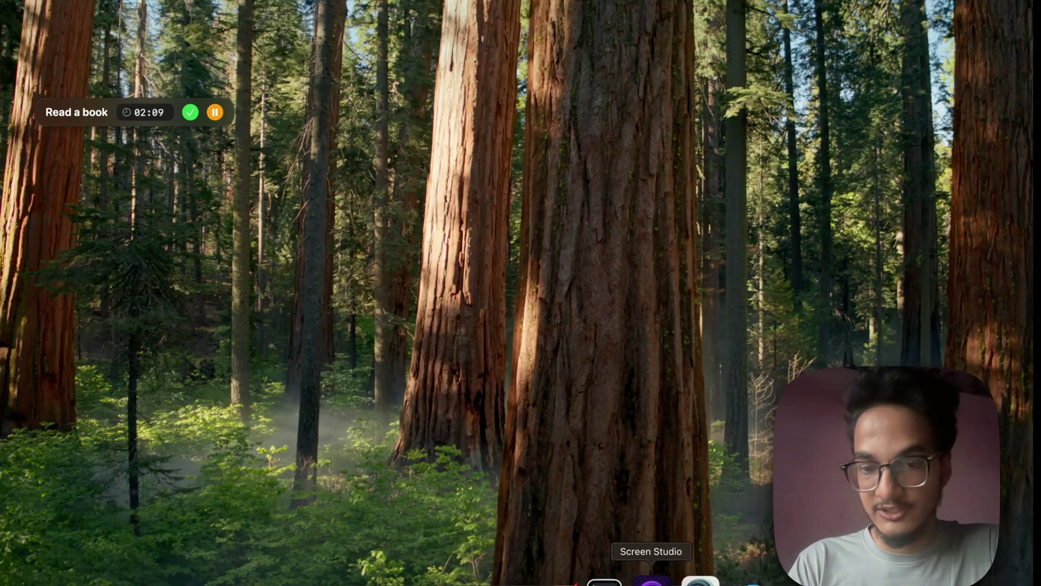
- Review ZenFocus Preferences, keeping a 10-minute reminder interval and the Glass sound, then close them
click(686, 578)
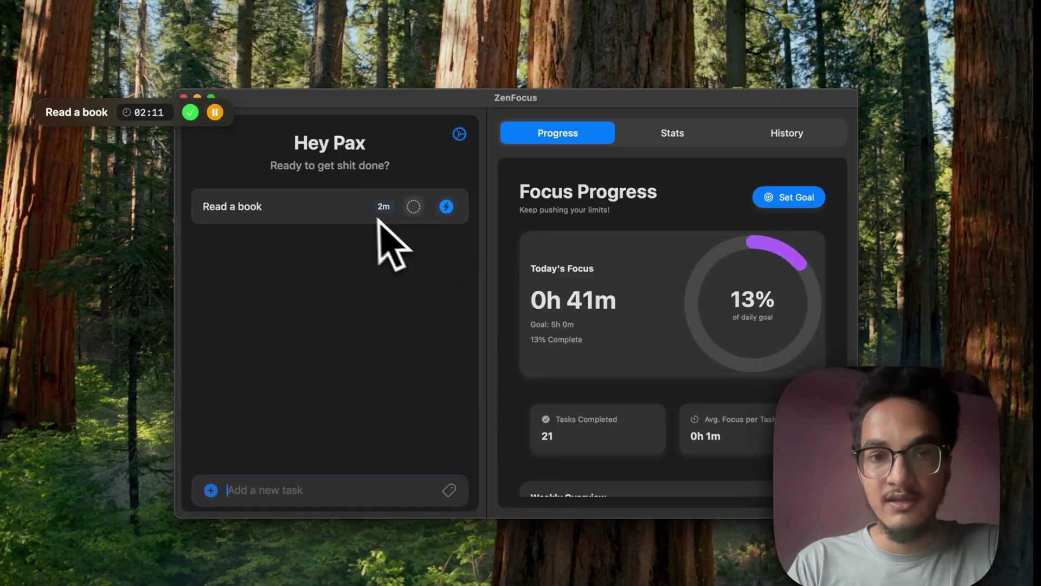
click(462, 140)
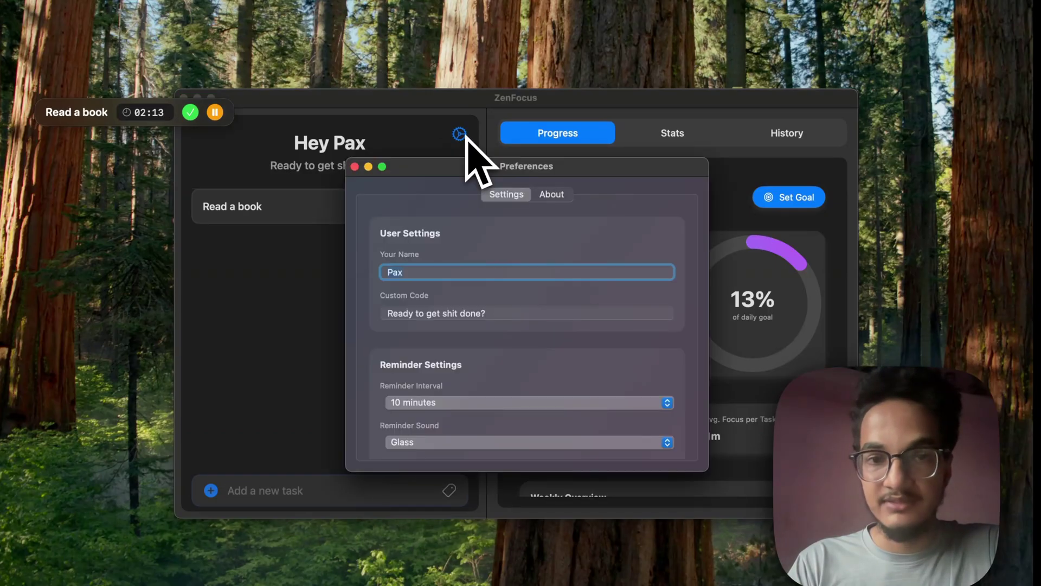
scroll(458, 373, down, 3)
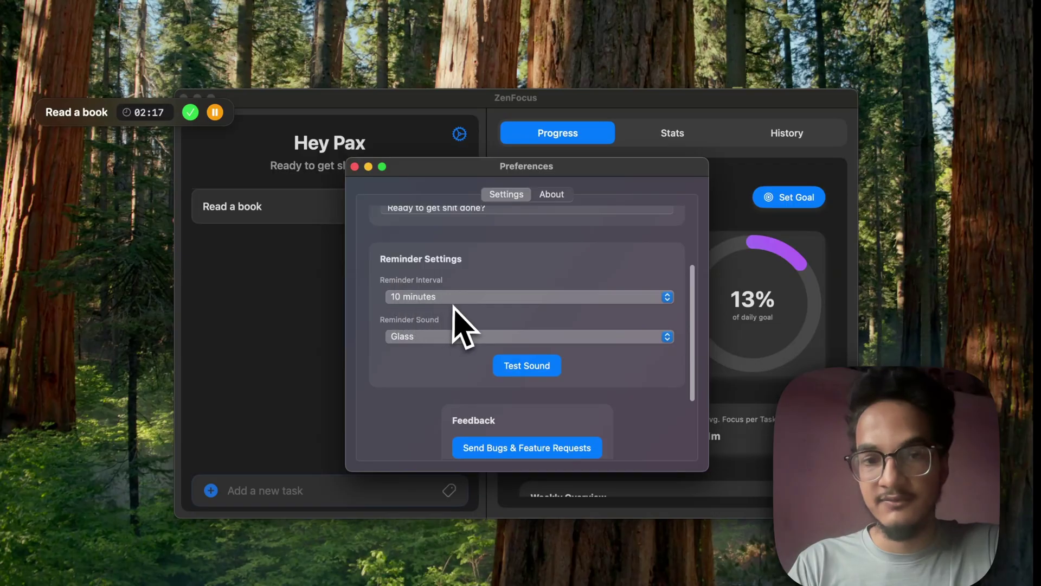
click(411, 298)
click(406, 398)
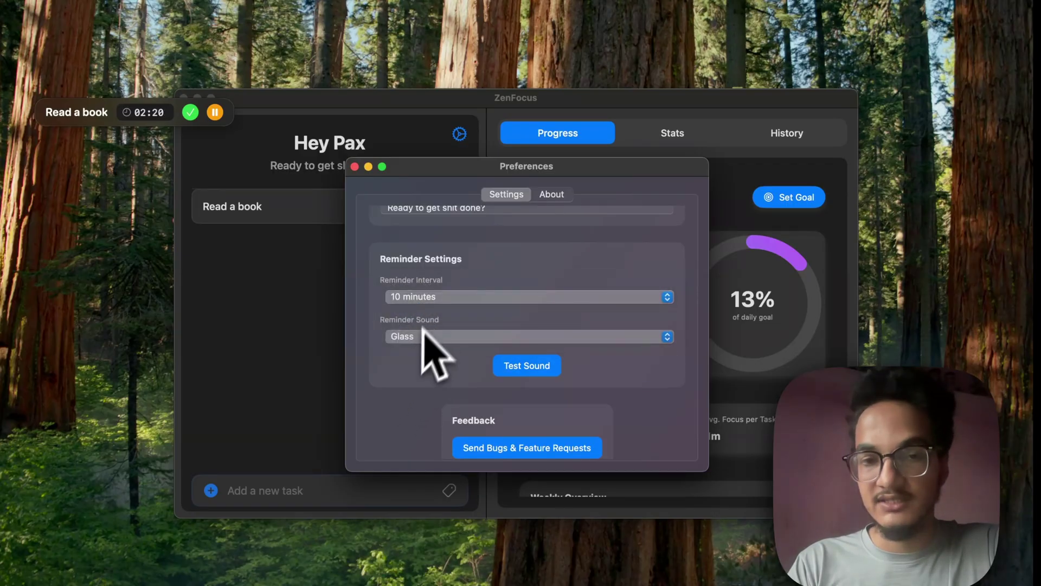
click(418, 341)
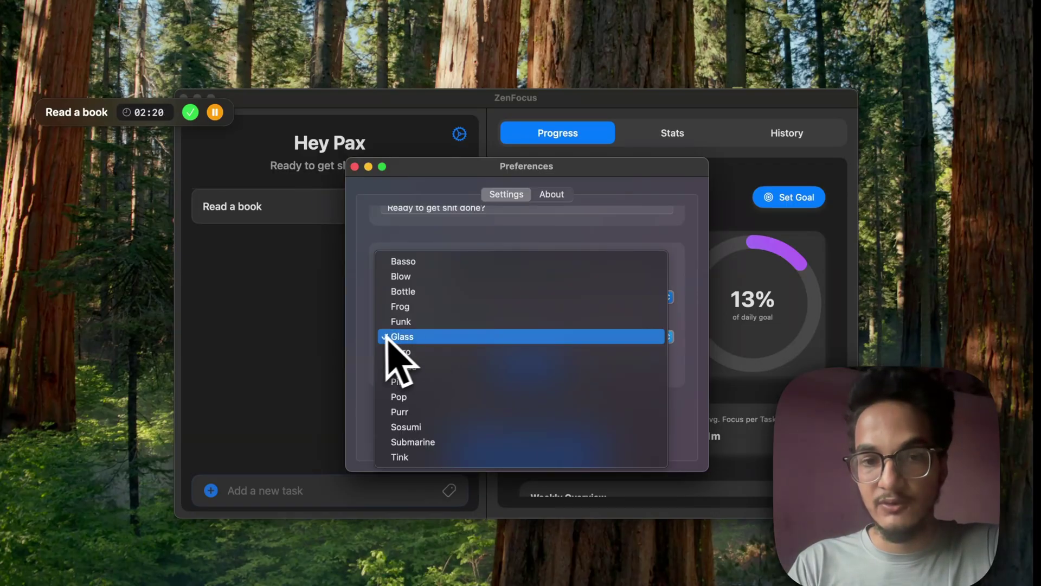
click(396, 338)
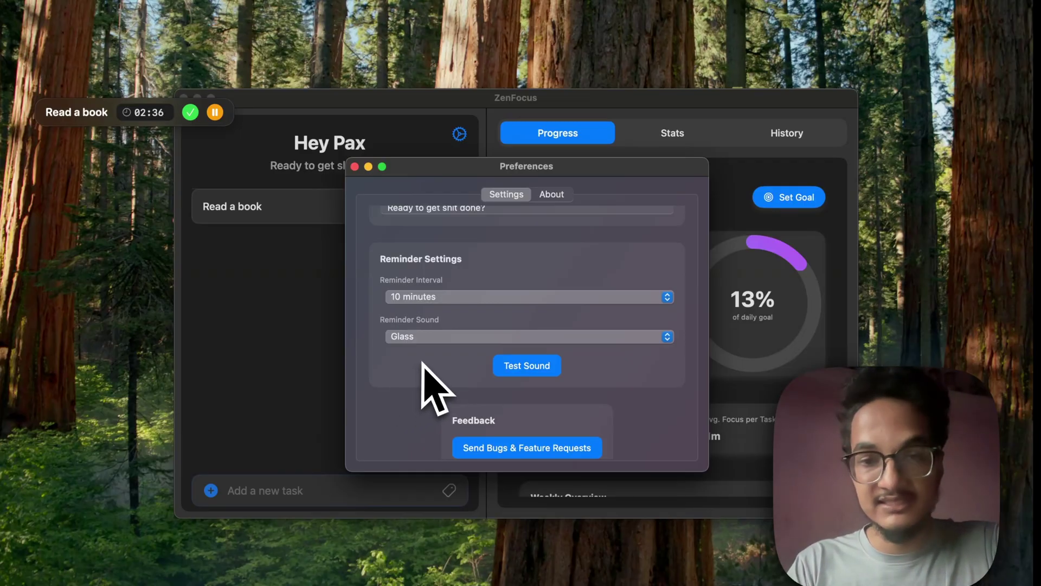
key(super+w)
key(super+w)
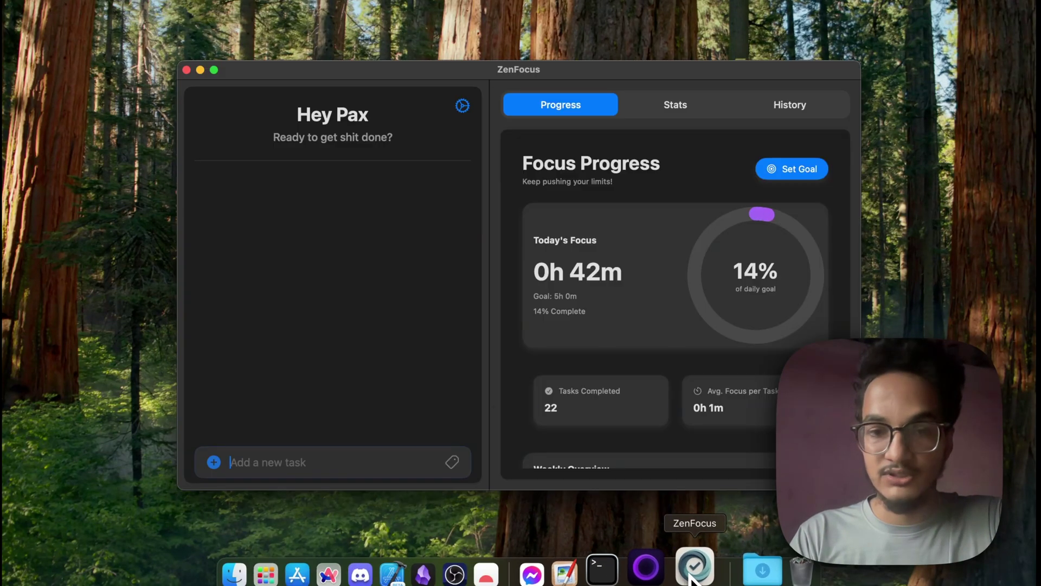
- Move the ZenFocus window and expand it to fill the screen
drag(453, 75, 371, 69)
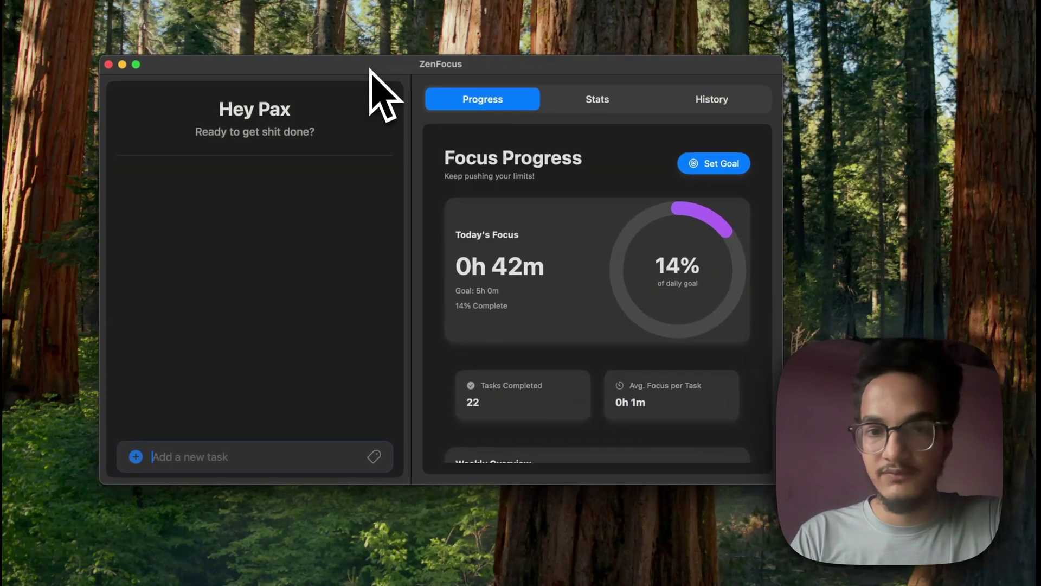
scroll(575, 407, down, 3)
key(ctrl+super+f)
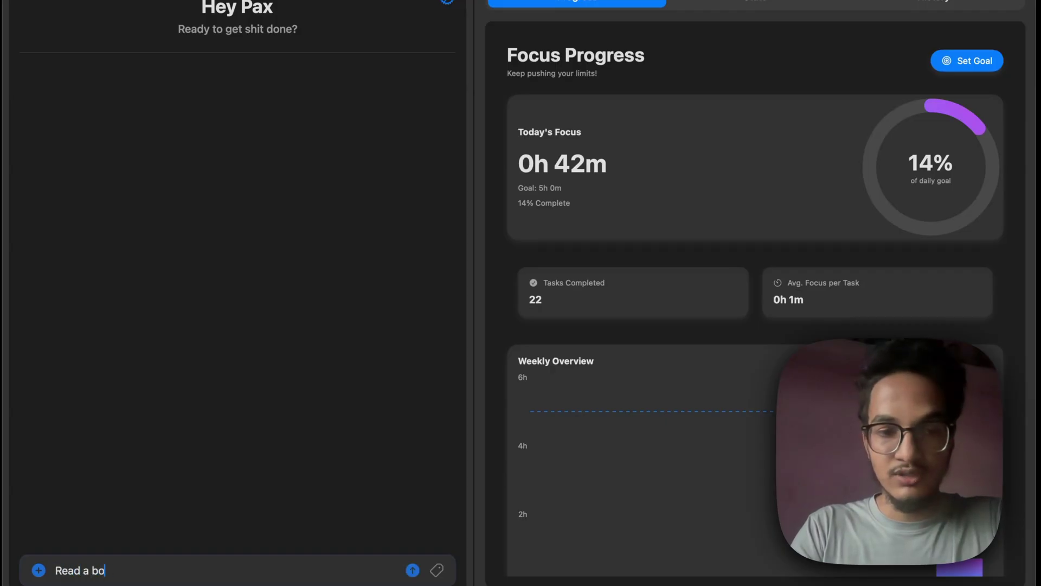
text(@reading)
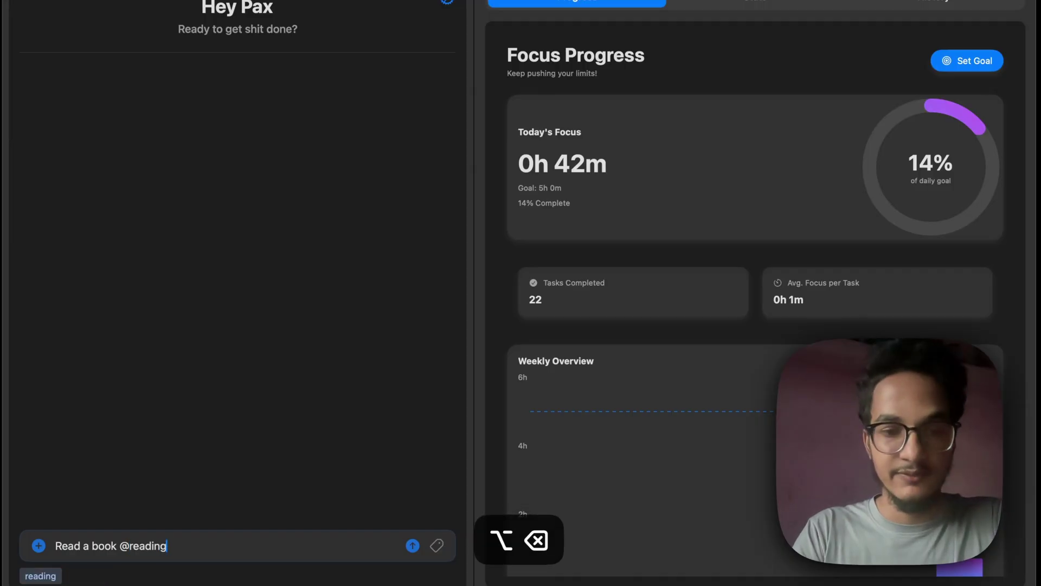
click(52, 577)
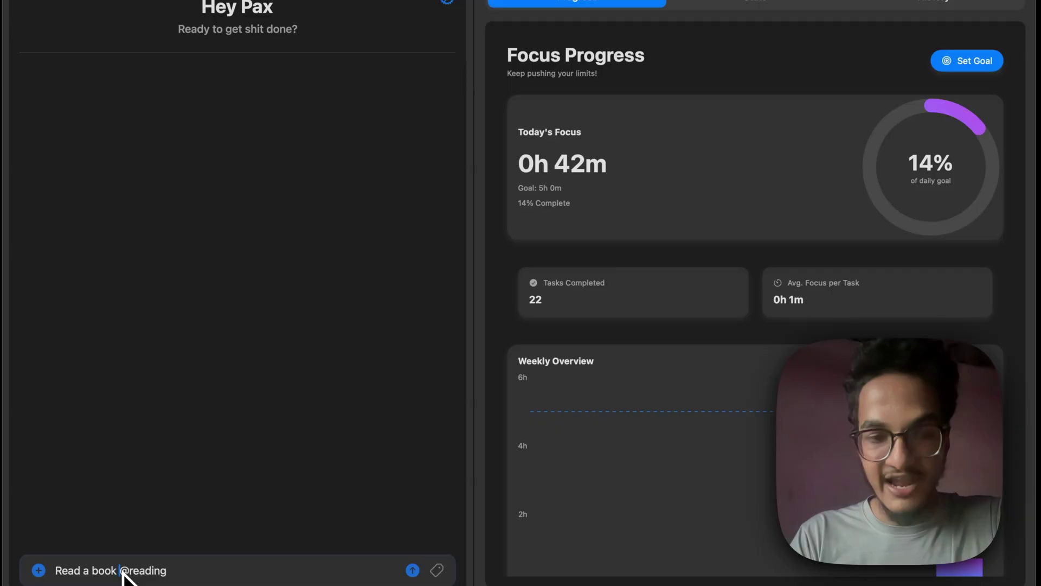
key(Return)
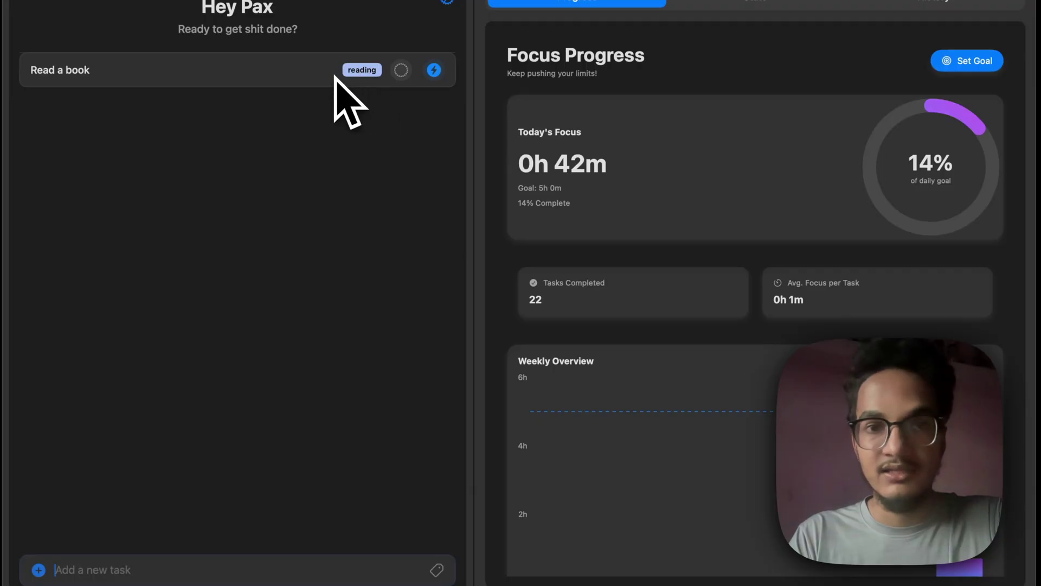
click(362, 71)
click(435, 575)
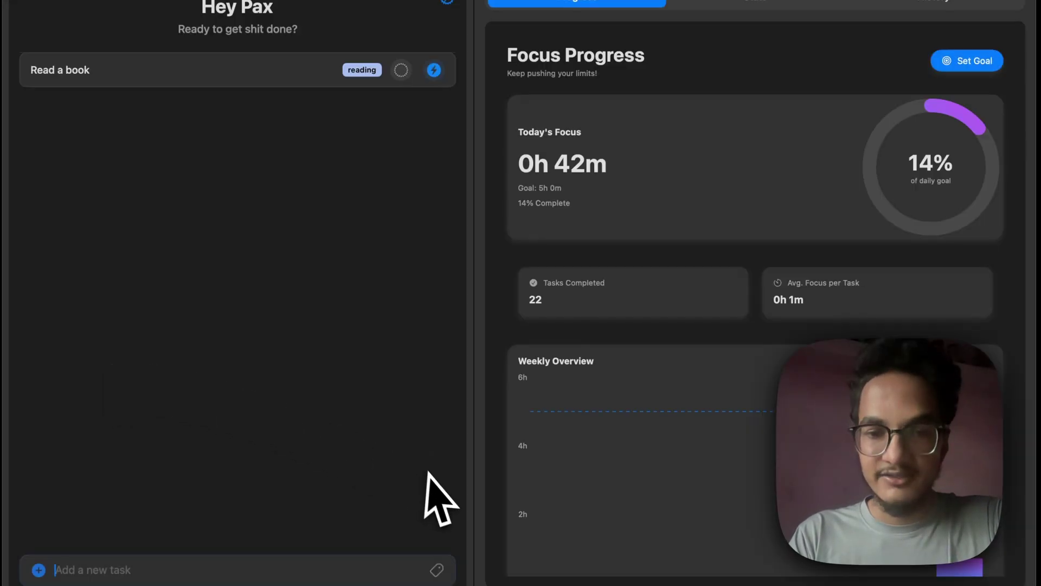
click(436, 572)
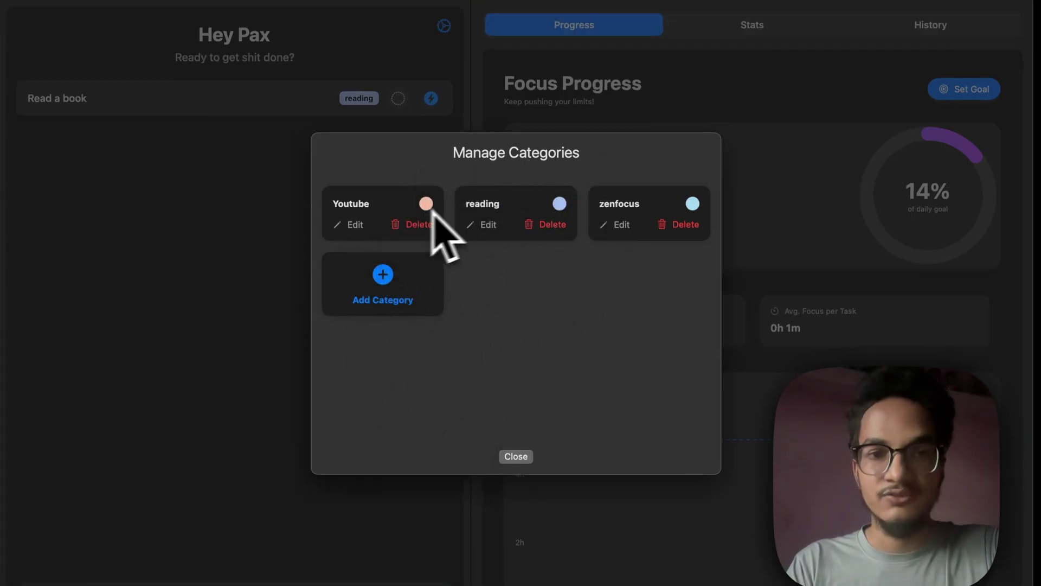
click(352, 224)
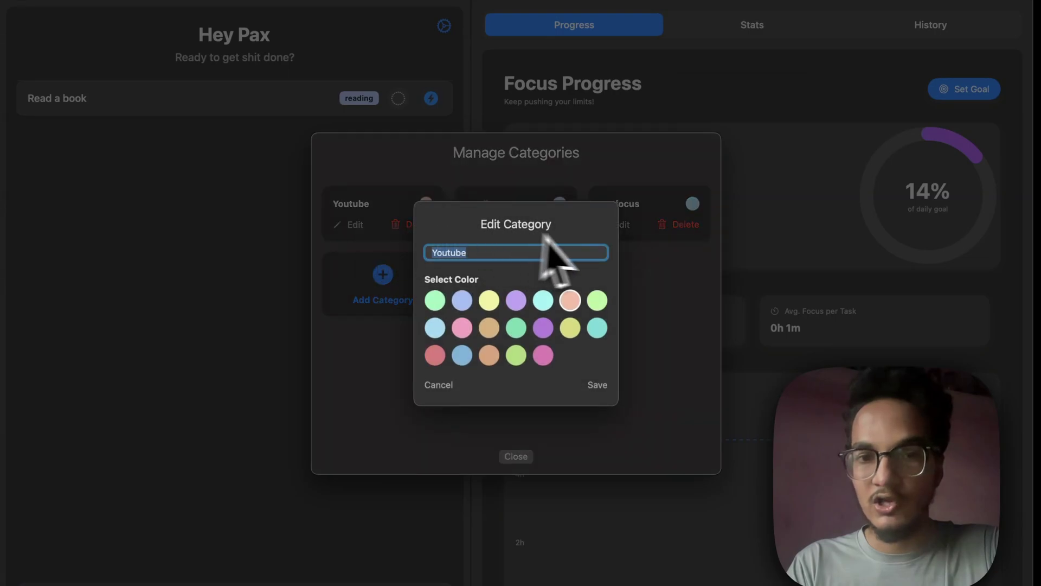
click(438, 386)
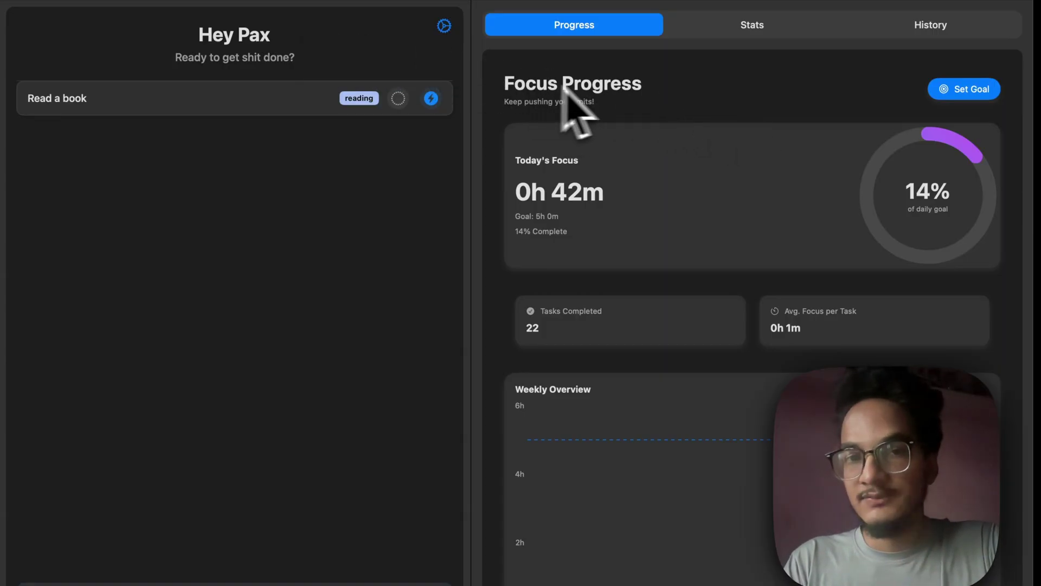
- Set the daily focus goal to 3 hours 0 minutes and save, raising progress to 23%
click(956, 92)
click(413, 397)
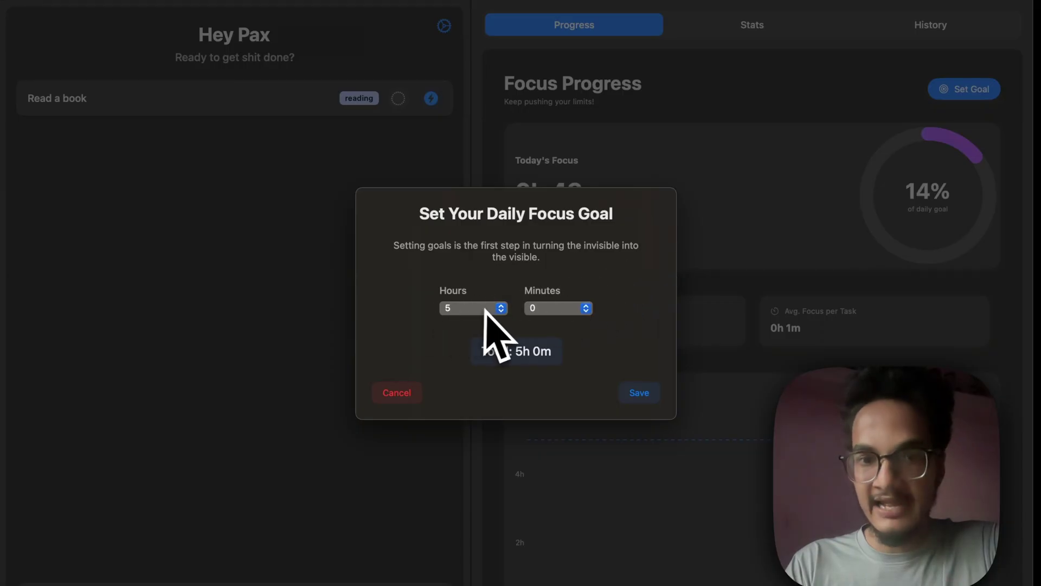
click(637, 394)
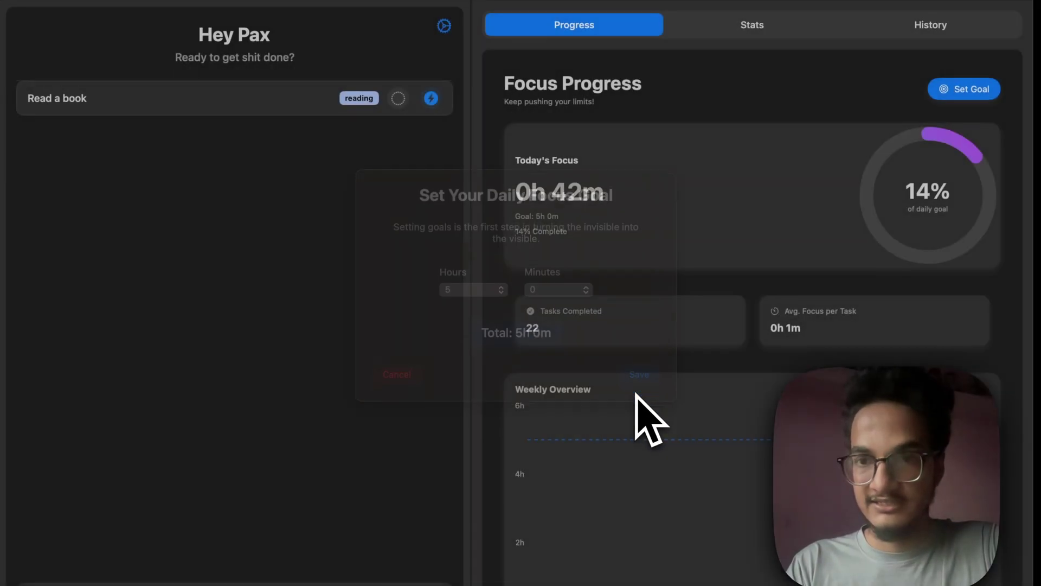
click(955, 91)
click(448, 308)
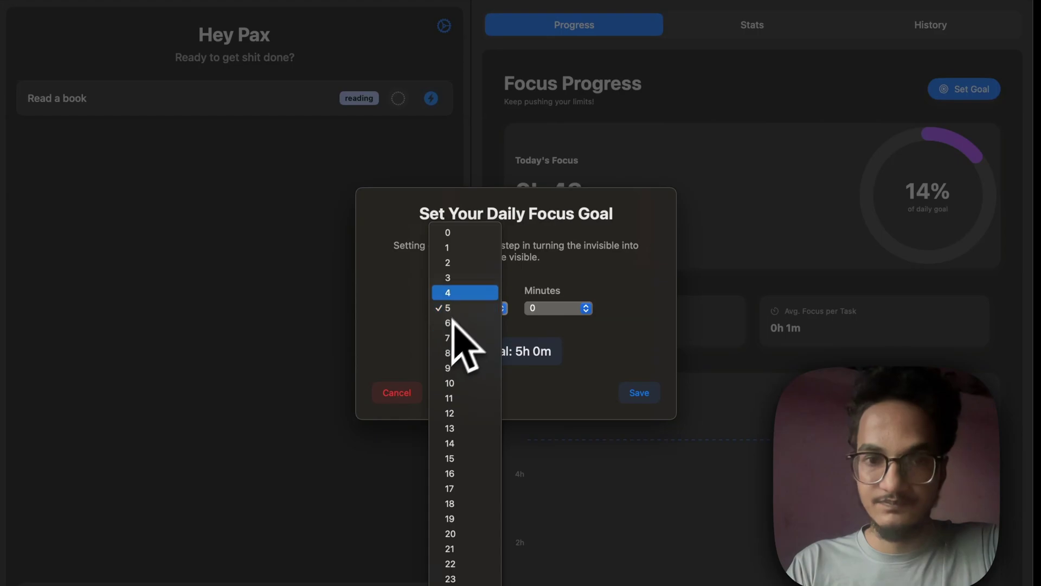
click(469, 278)
click(640, 392)
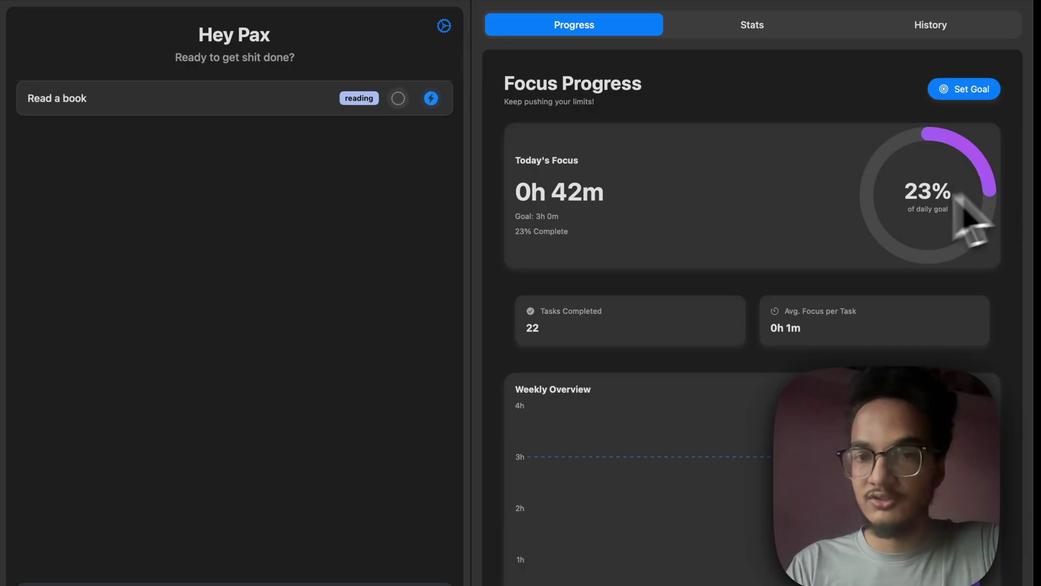
scroll(946, 247, down, 2)
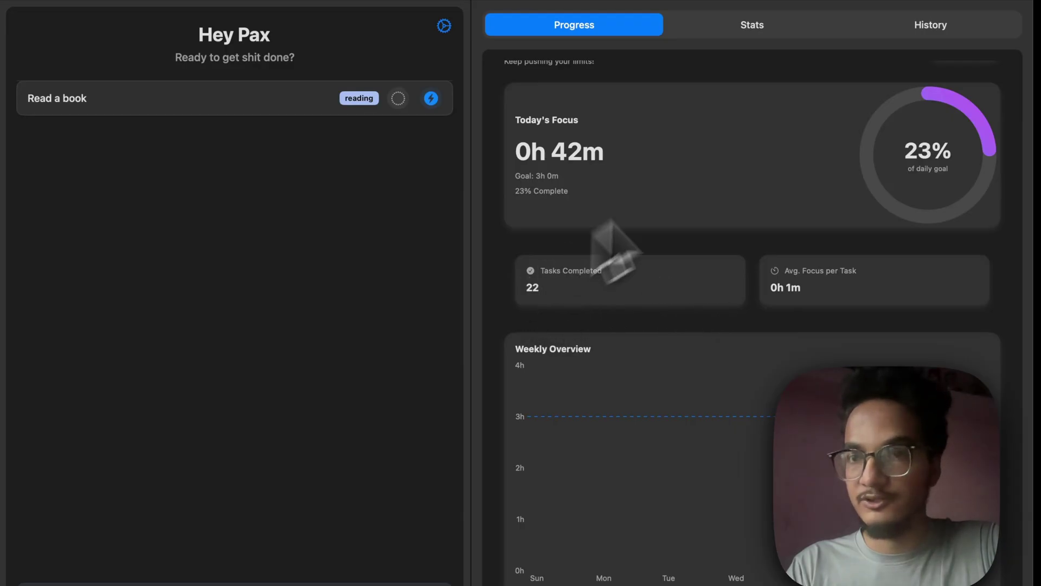
click(929, 28)
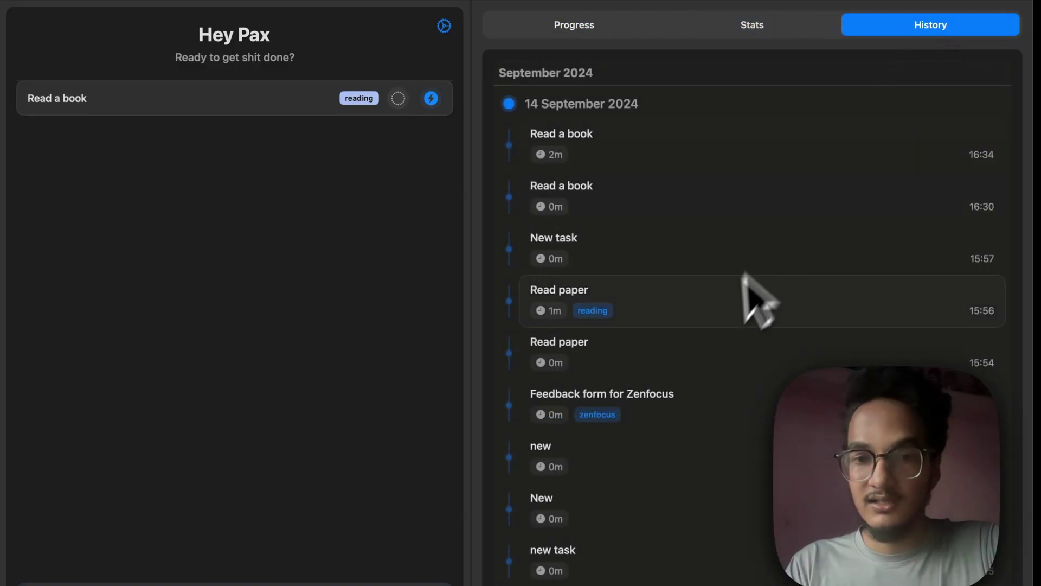
scroll(727, 320, down, 5)
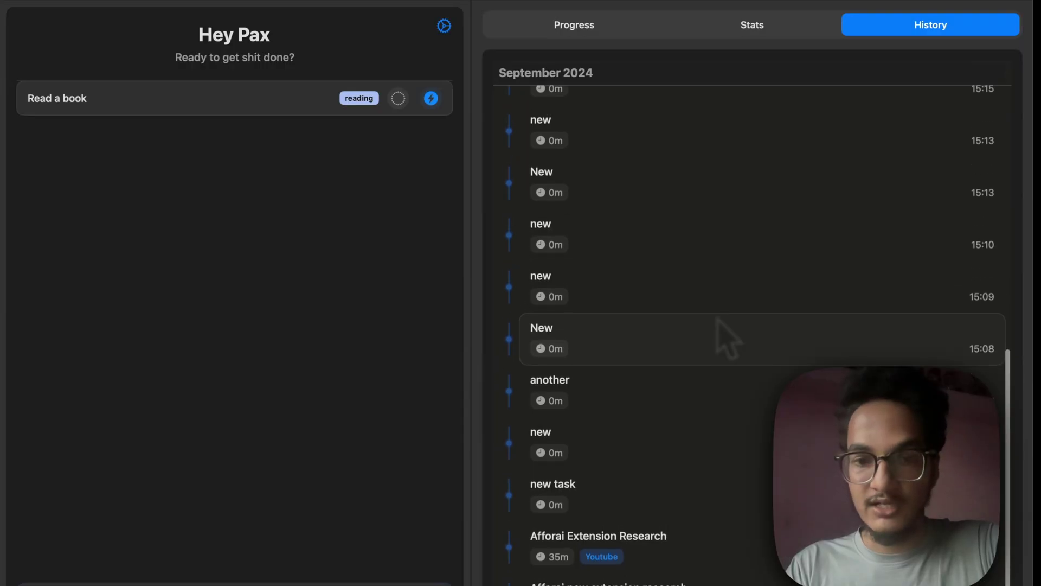
scroll(705, 304, up, 6)
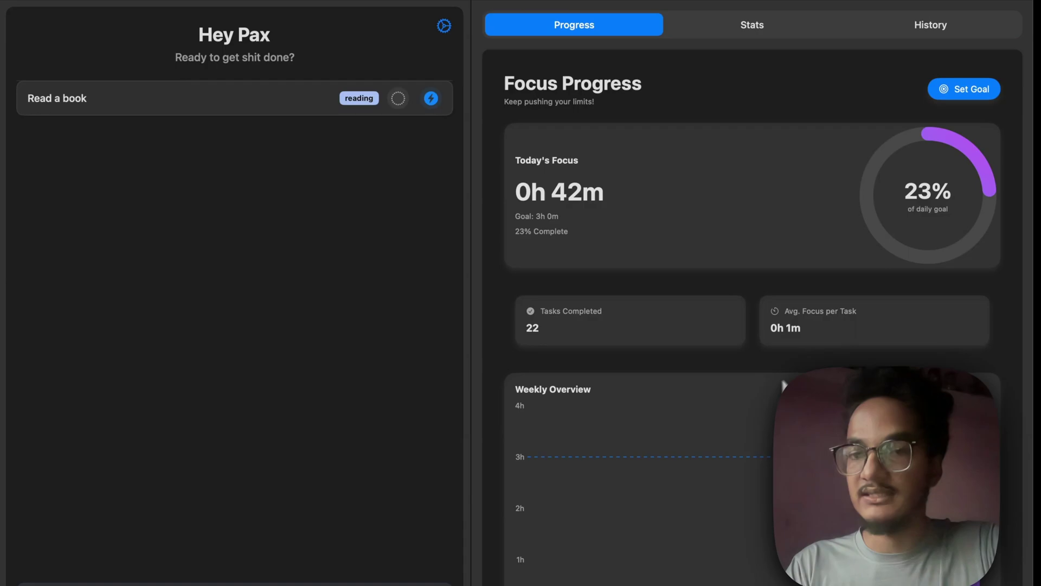
scroll(753, 561, down, 1)
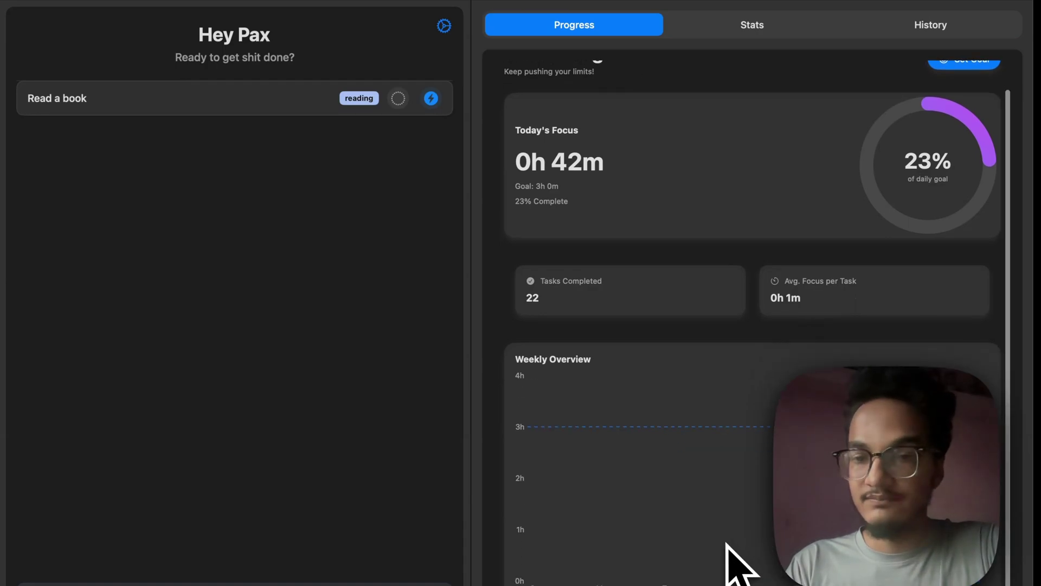
scroll(728, 561, up, 1)
scroll(728, 559, down, 2)
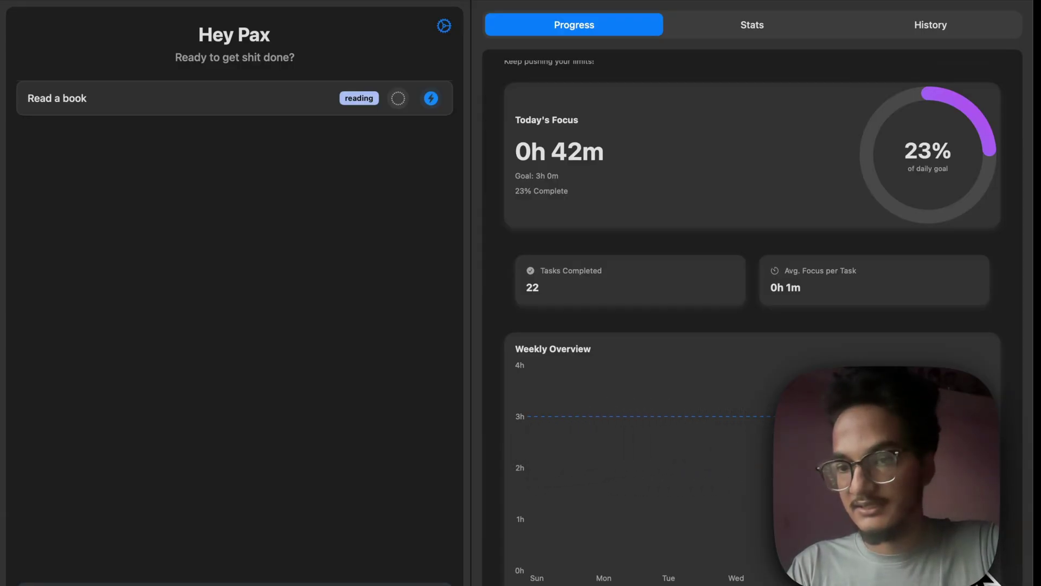
scroll(655, 465, up, 2)
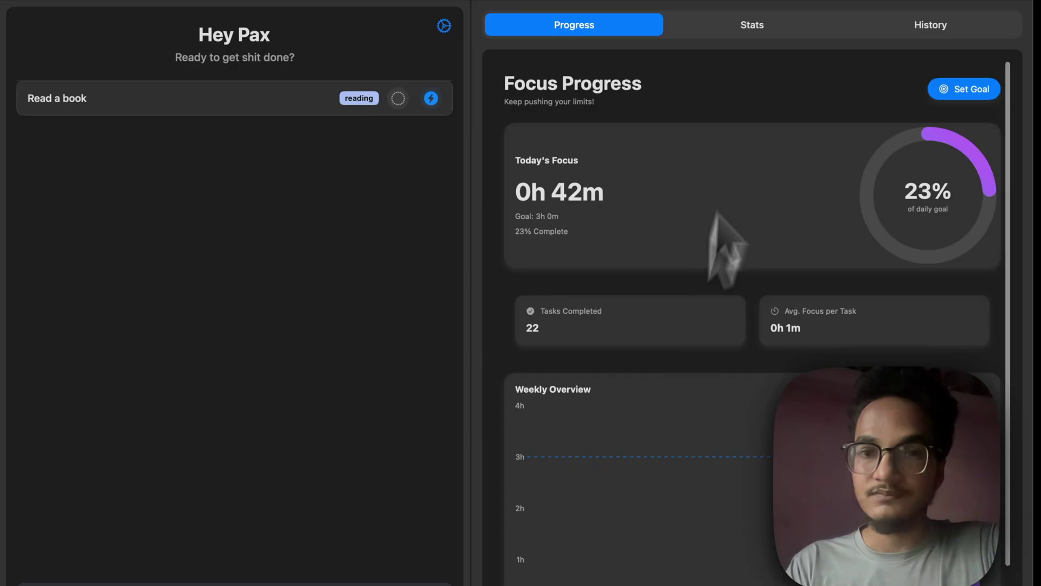
- Review the focus statistics with the period kept at This Week, then open History
click(751, 26)
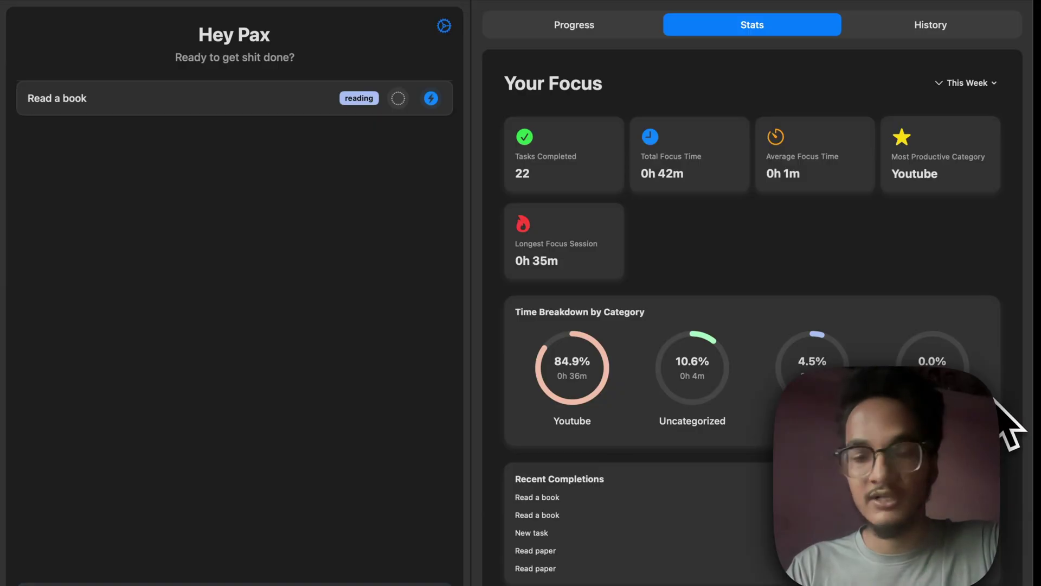
scroll(558, 539, down, 1)
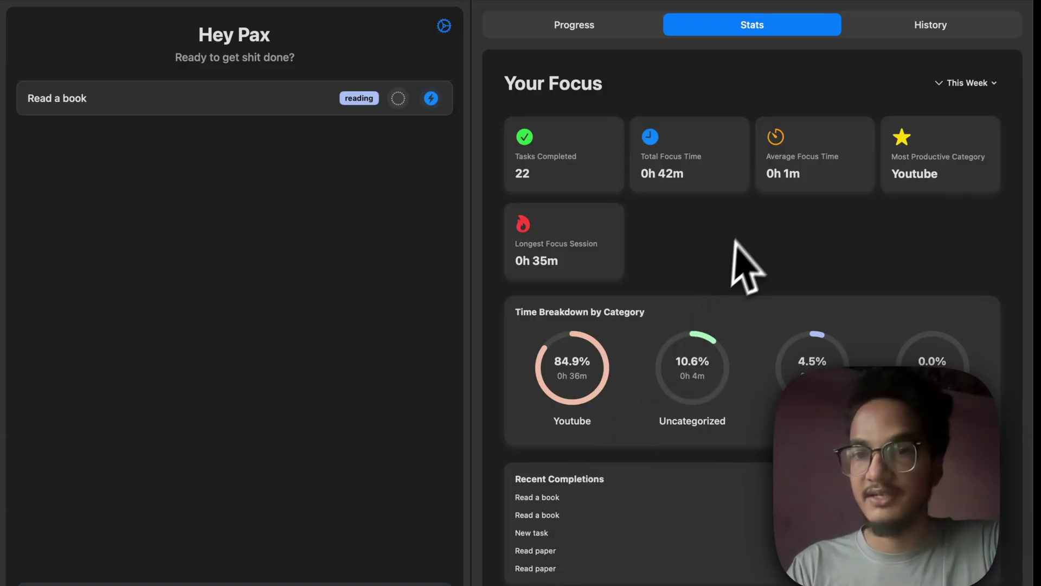
scroll(743, 233, up, 2)
click(957, 84)
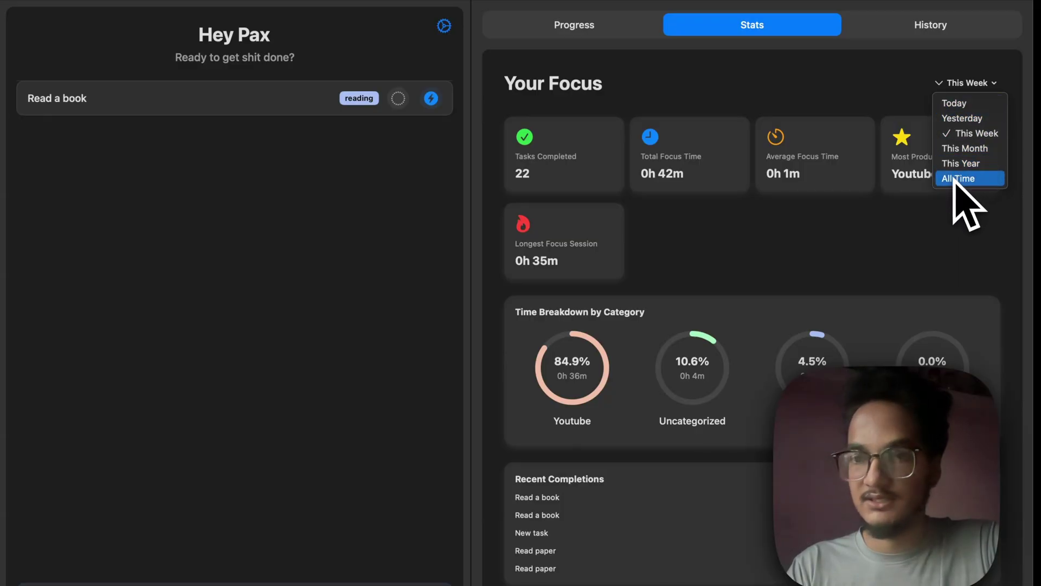
click(870, 147)
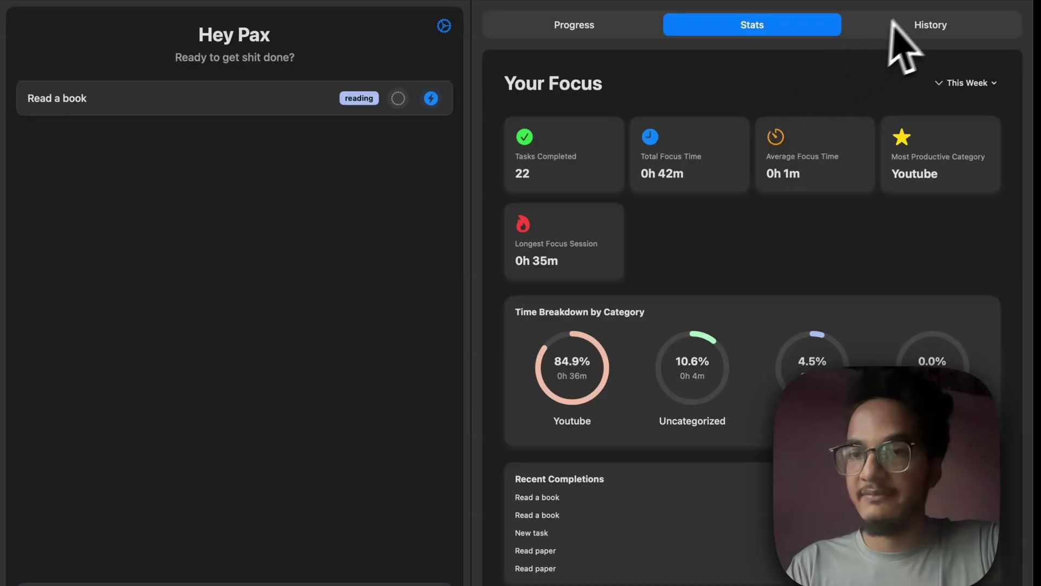
click(937, 29)
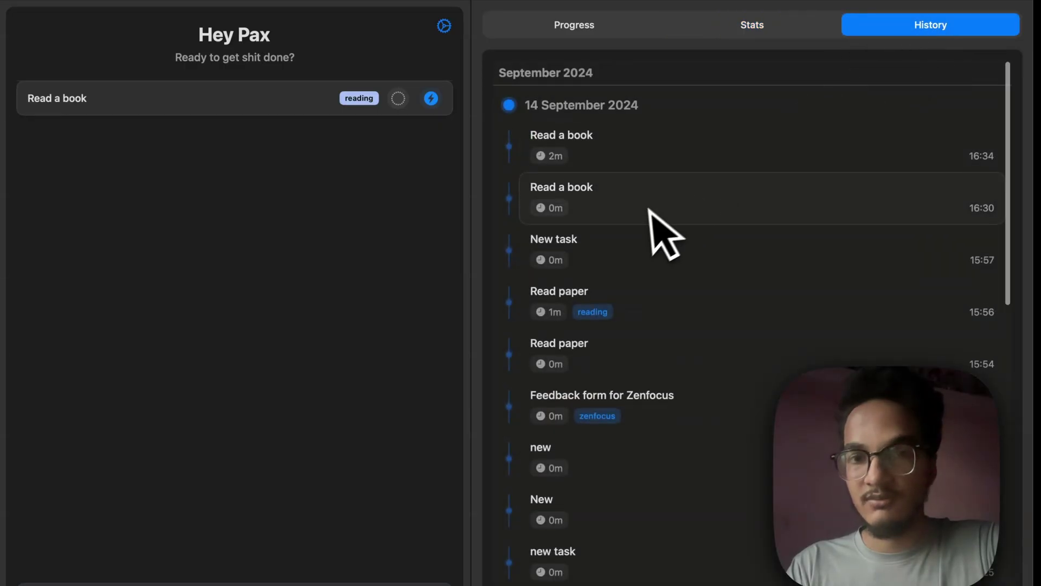
- Review the 'me' history entry's details, then close the panel and open Preferences
scroll(656, 238, down, 15)
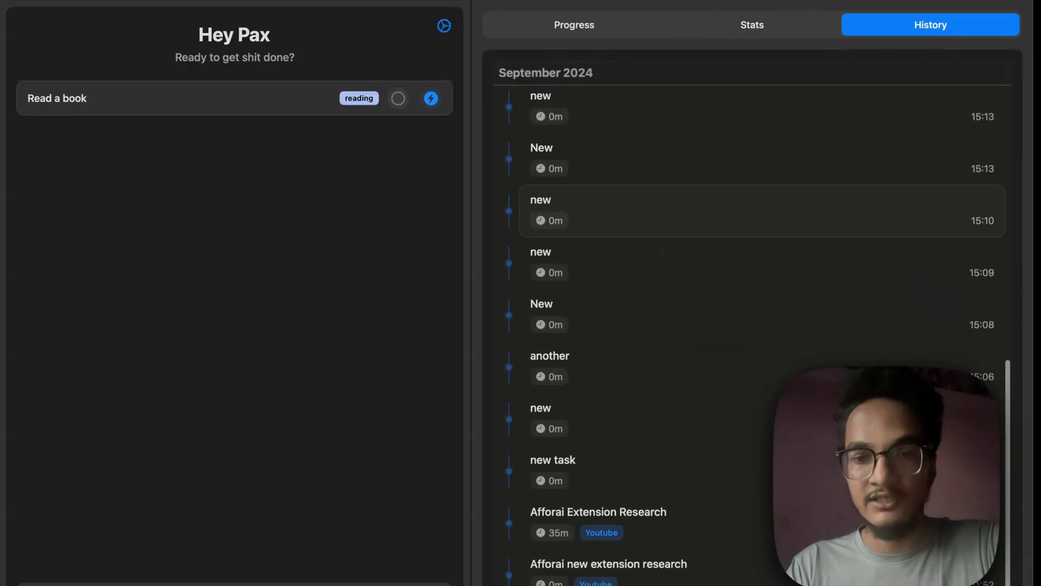
scroll(657, 239, up, 13)
scroll(644, 239, up, 3)
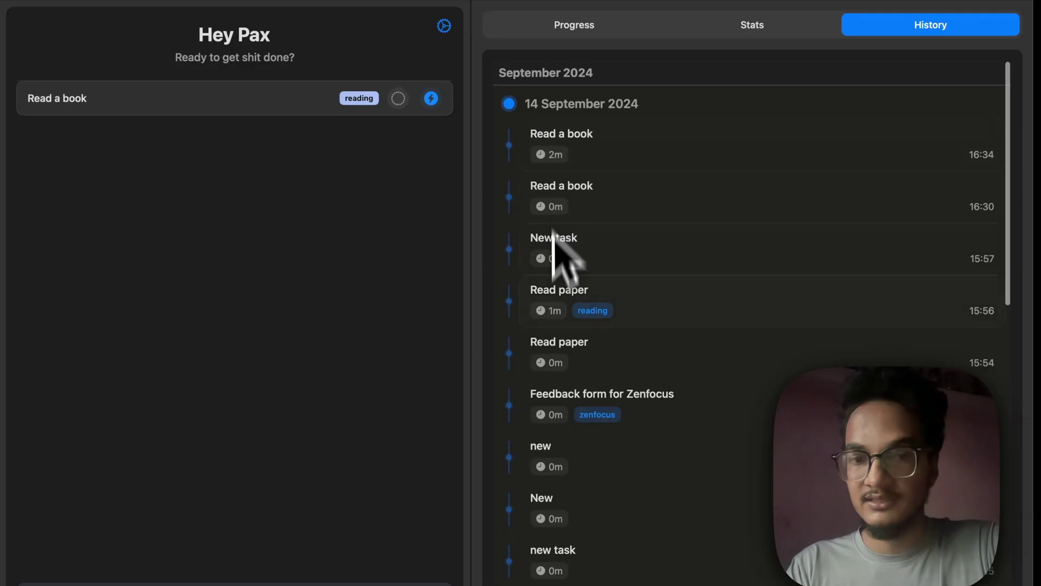
scroll(553, 293, down, 3)
scroll(553, 293, down, 10)
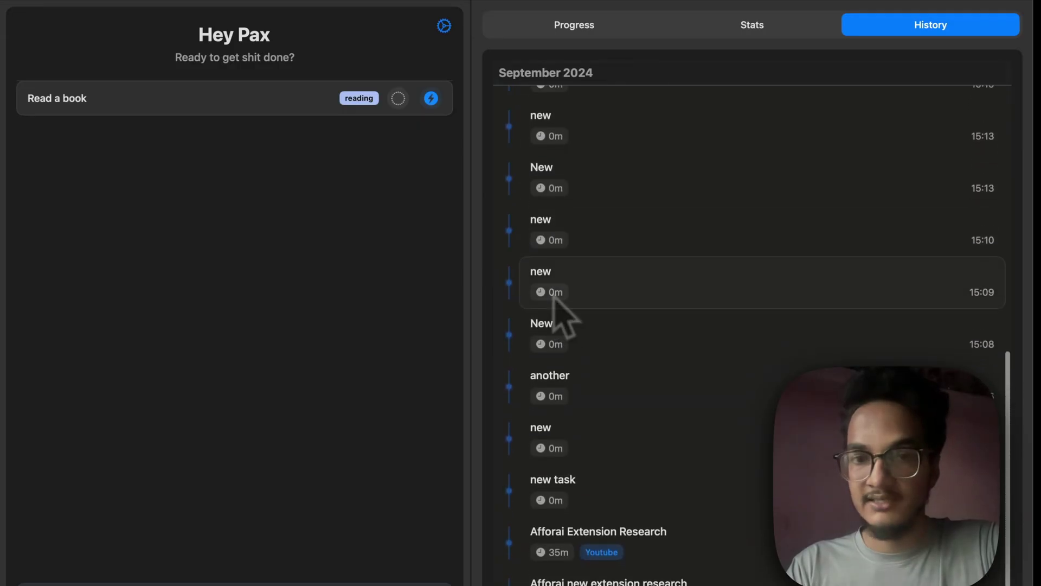
scroll(558, 314, up, 5)
click(599, 220)
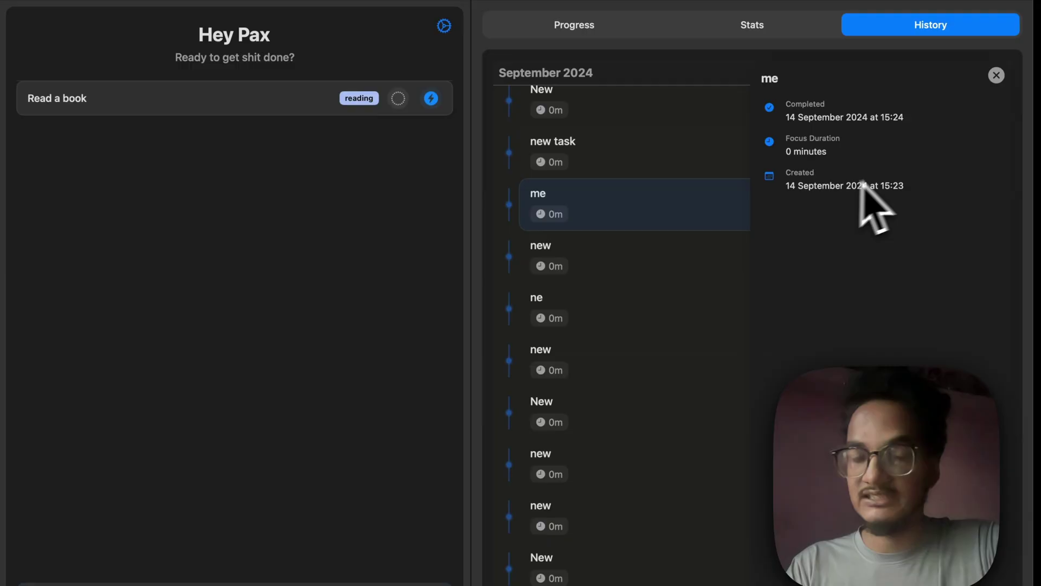
click(997, 76)
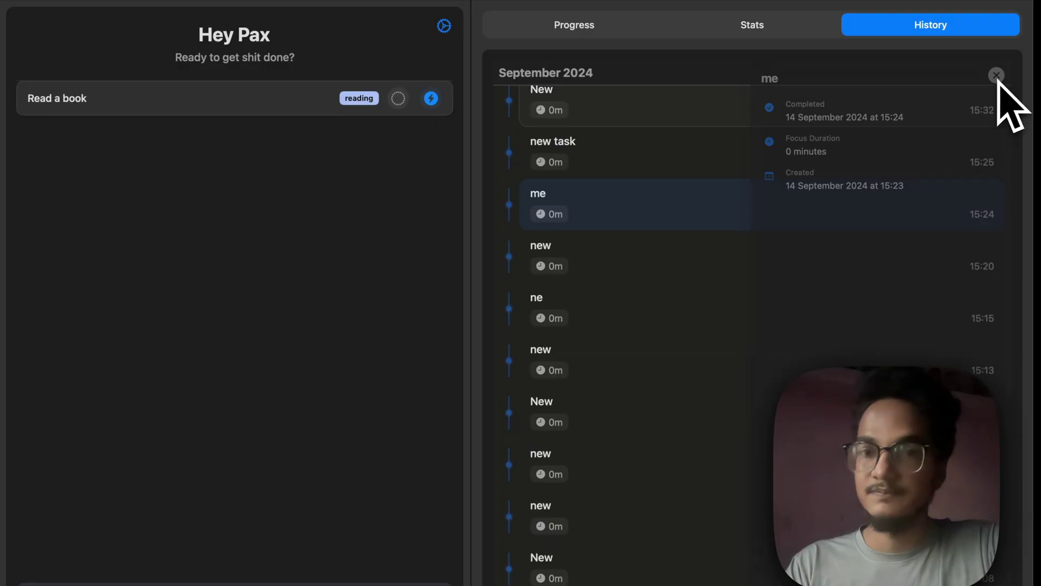
click(446, 32)
- Replace the Your Name field with the user's name
scroll(464, 283, up, 5)
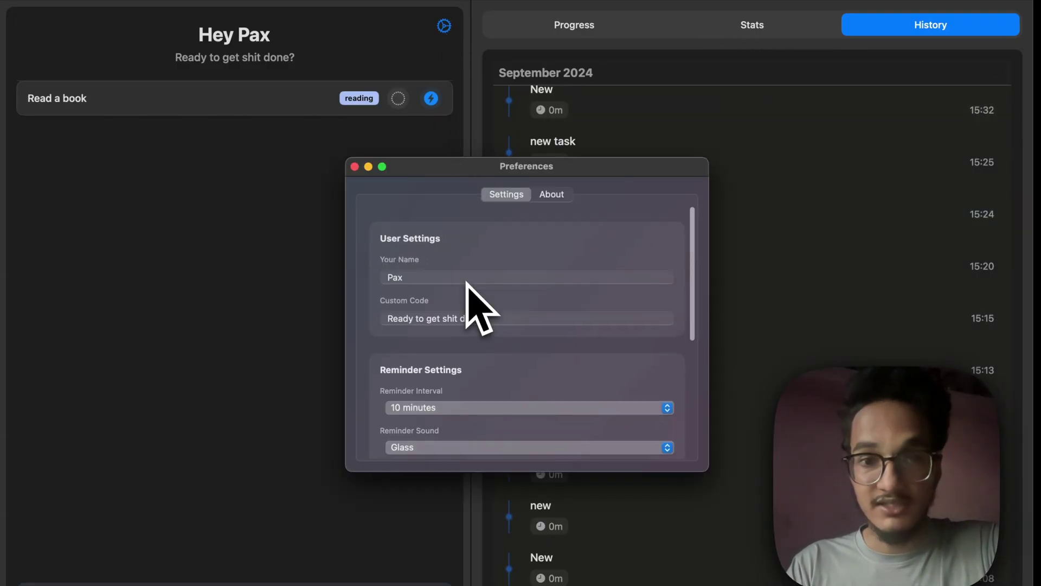
click(423, 272)
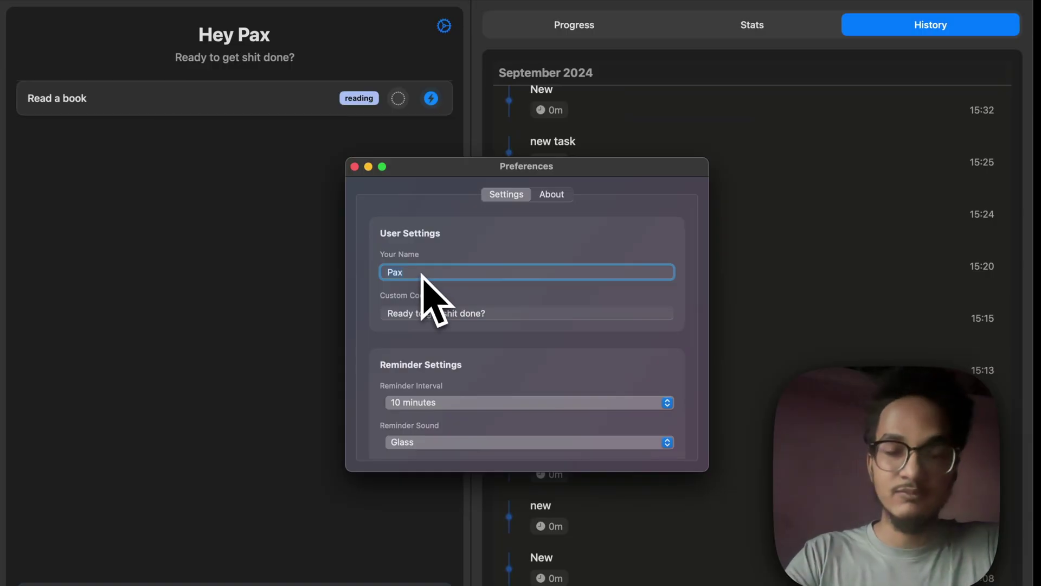
key(BackSpace)
text(Prakash)
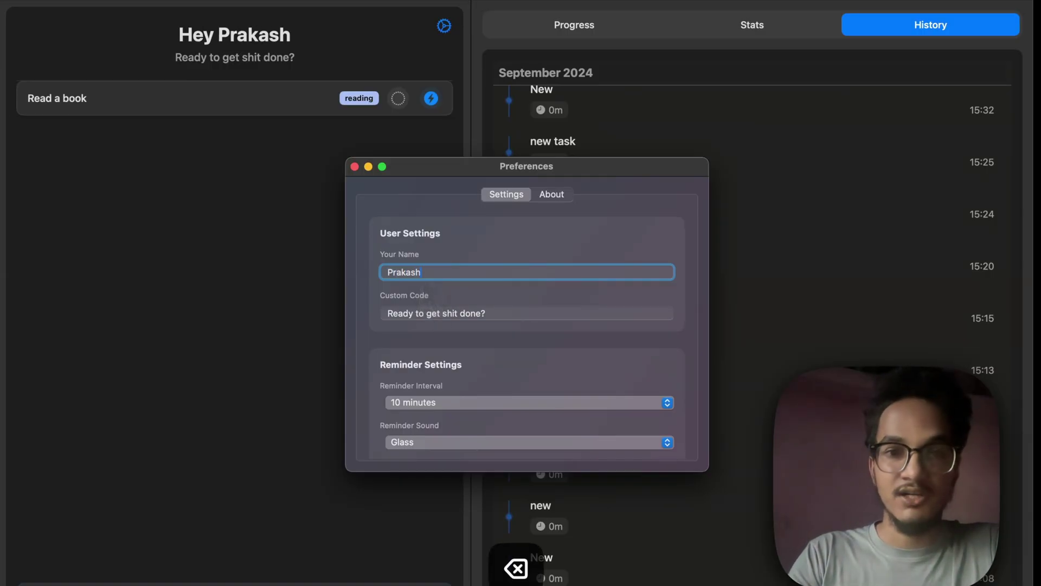
text(!)
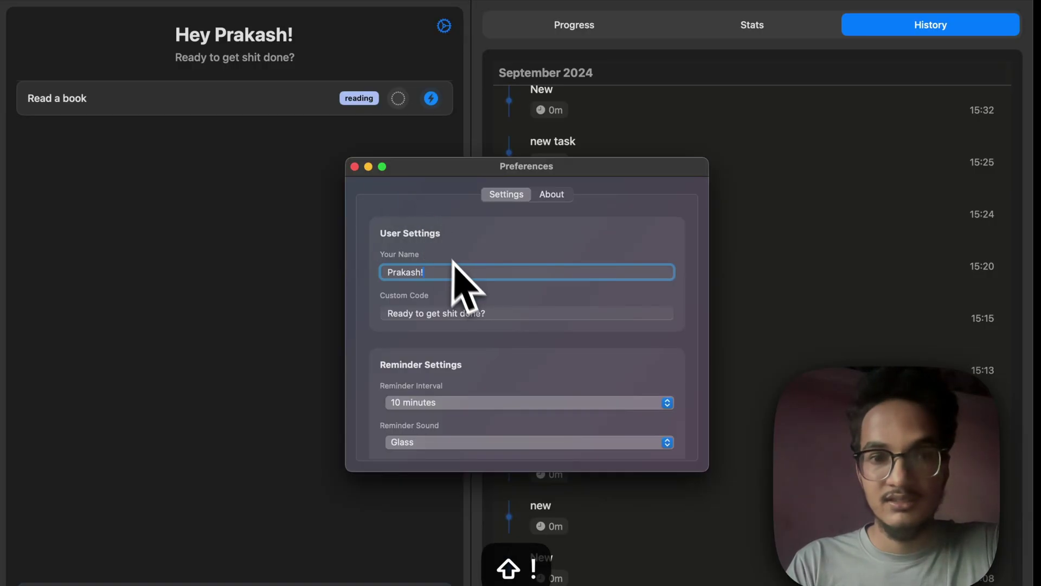
- Set the Custom Code subtitle to 'Are you ready to get your tasks done?'
click(485, 318)
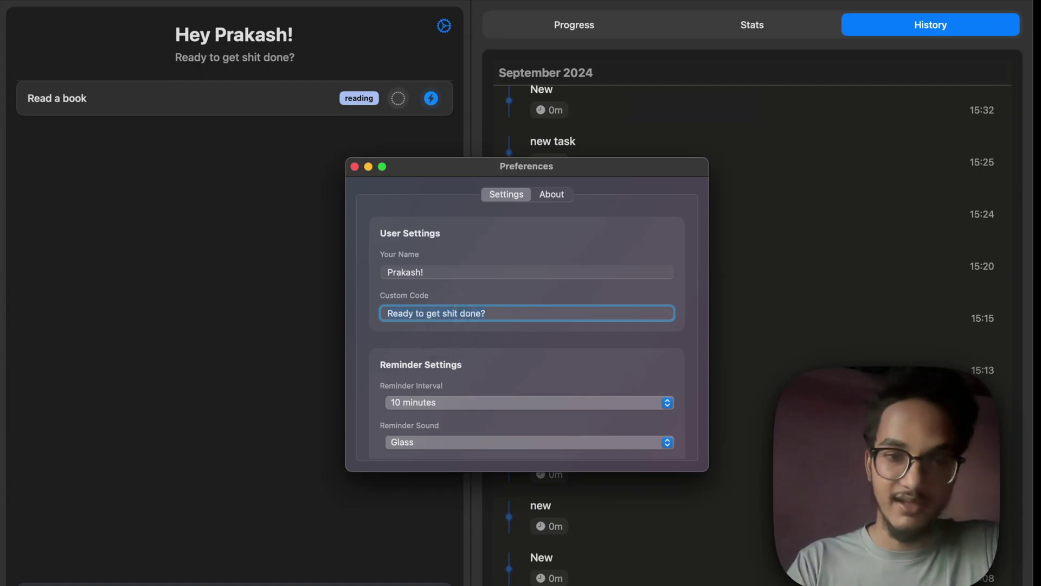
key(super+BackSpace)
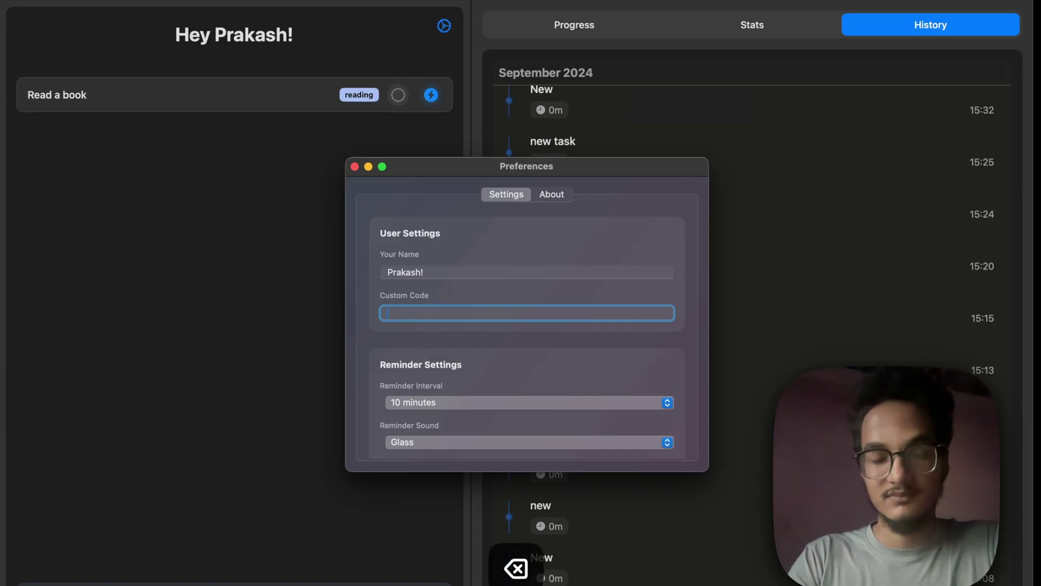
text(Are you aredy to)
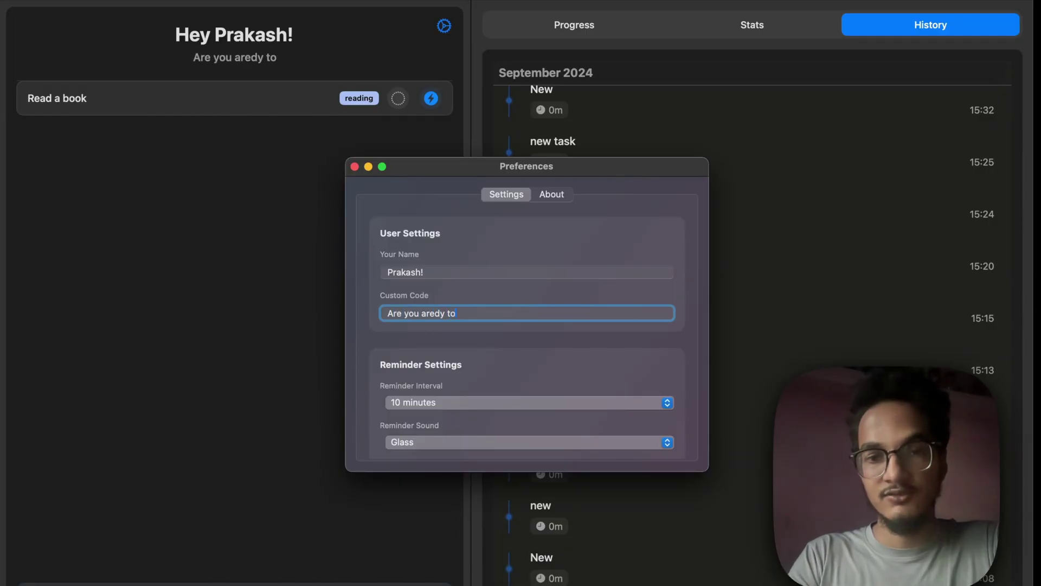
key(alt+BackSpace)
key(alt+BackSpace)
text(ready to get i)
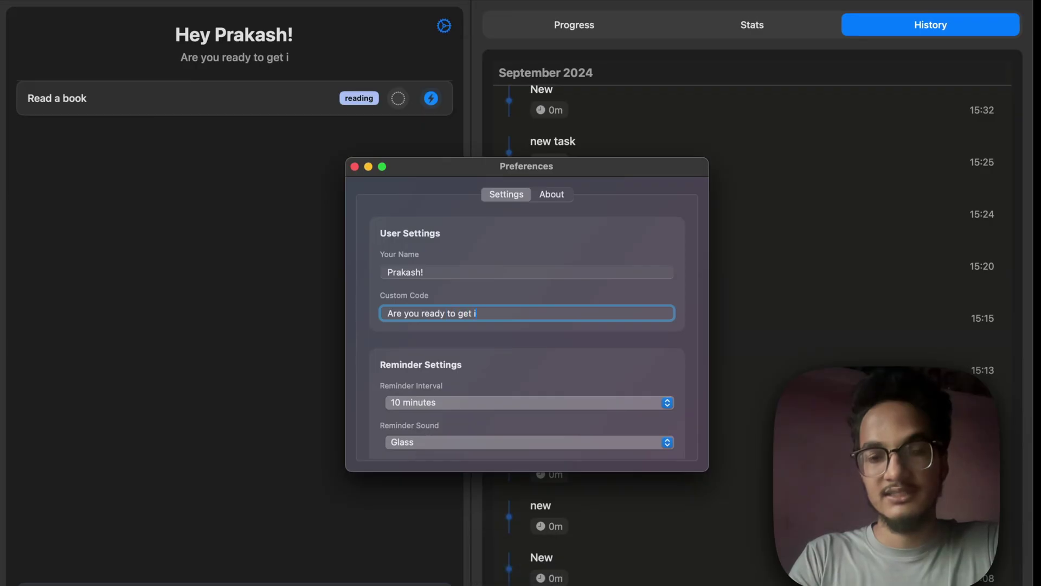
key(alt+BackSpace)
text(your)
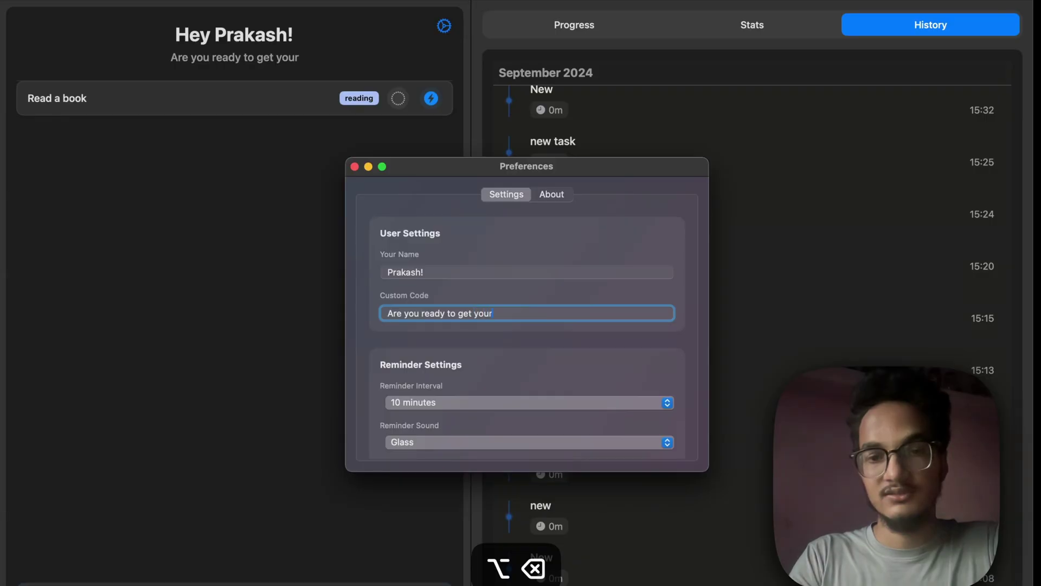
text( tasks done?)
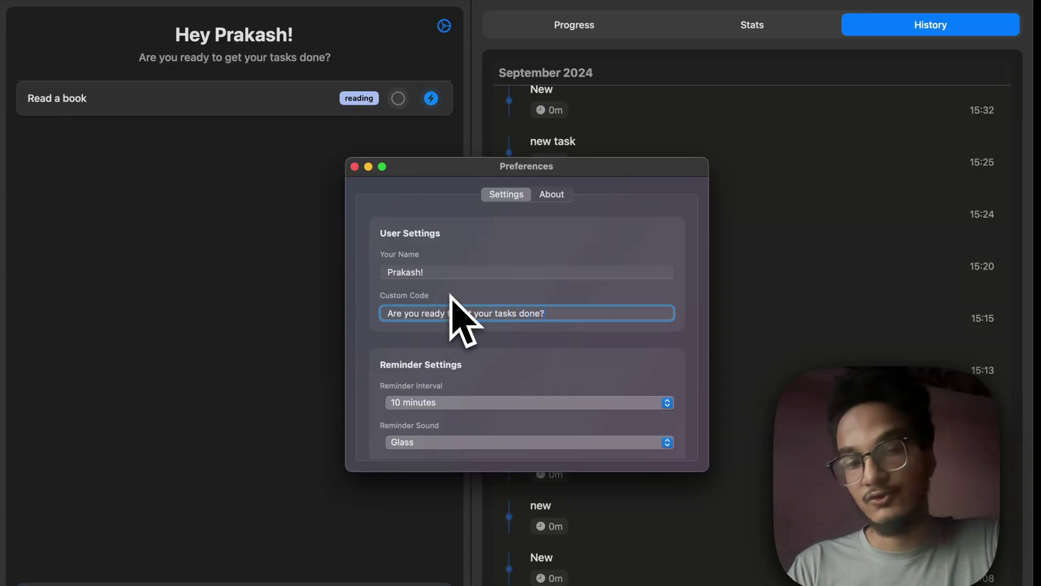
- Open the Send Bugs & Feature Requests page in the browser, then close it
scroll(414, 360, down, 5)
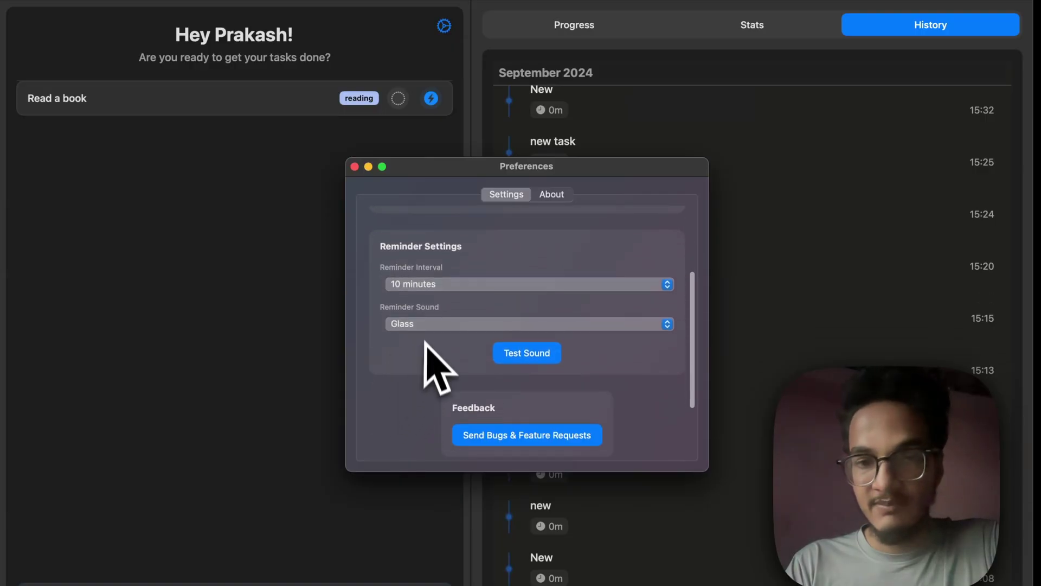
scroll(505, 361, down, 3)
scroll(508, 362, down, 1)
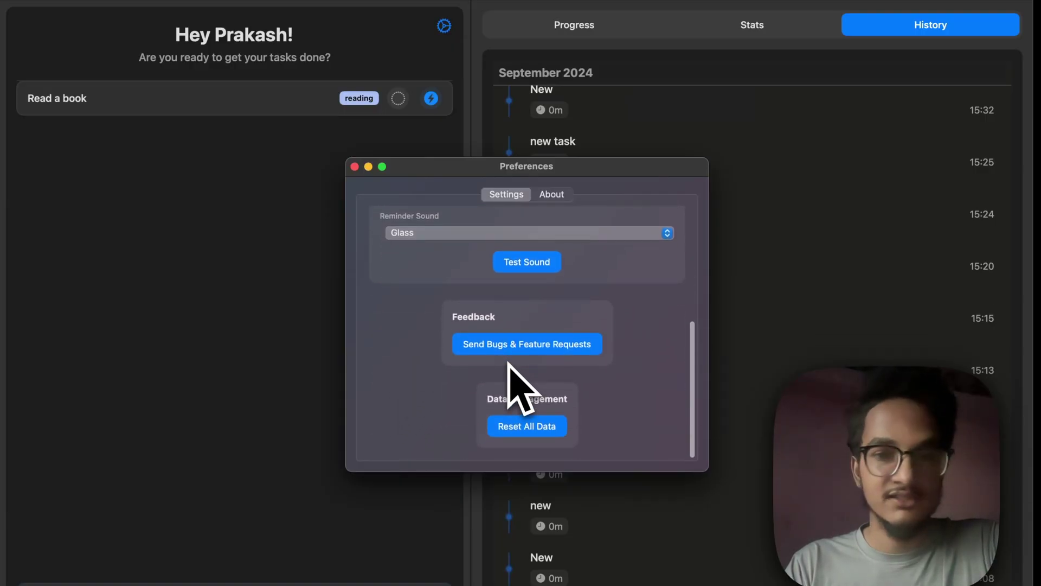
click(555, 347)
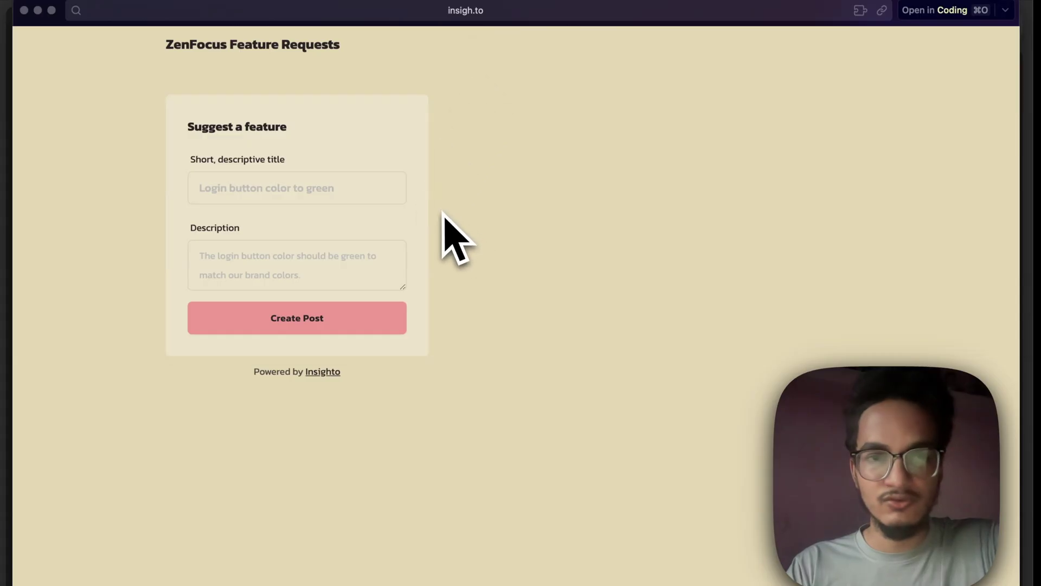
key(super+w)
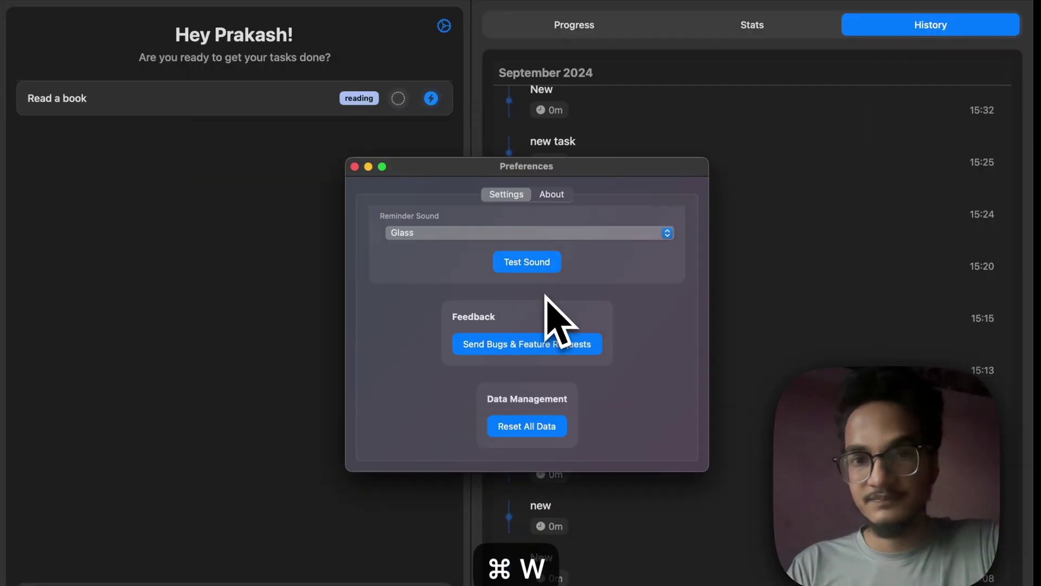
- Check for a newer ZenFocus version from the About tab
click(564, 196)
scroll(569, 379, down, 3)
scroll(537, 325, up, 3)
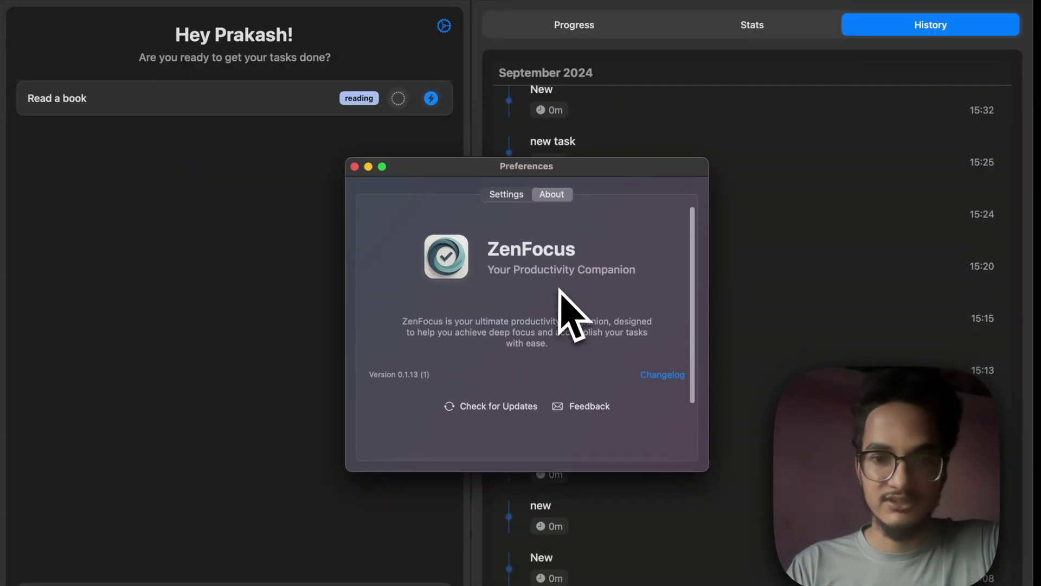
click(499, 406)
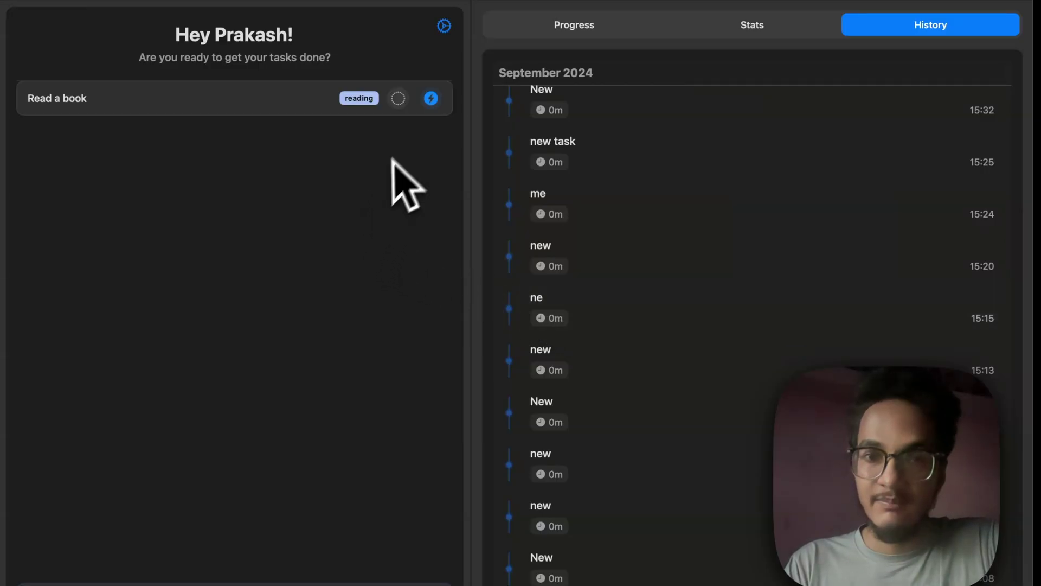
- Start a focus session on the 'Read a book' task with its lightning button
click(431, 98)
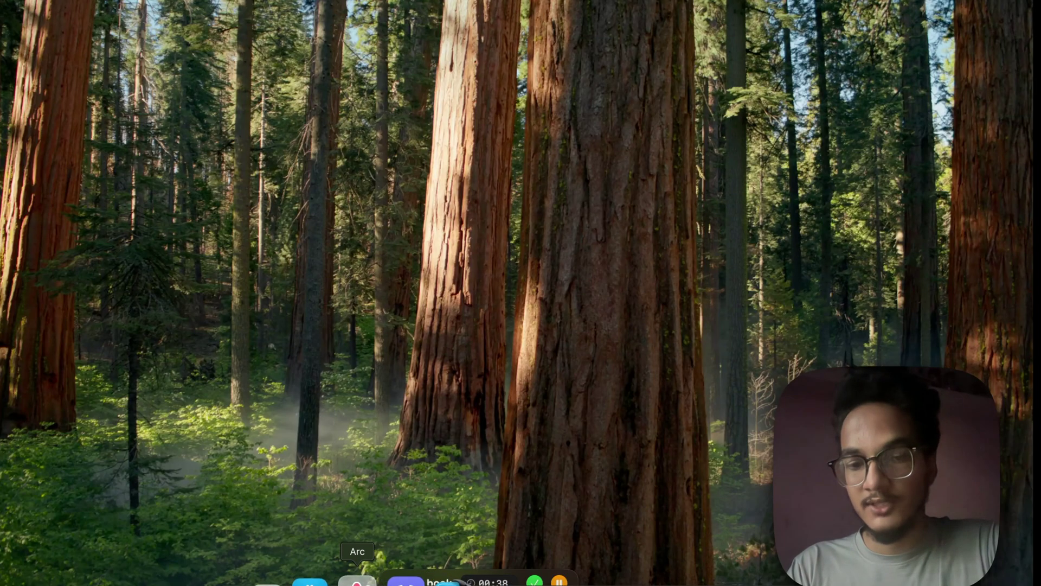
- Bring Arc to the front and park the floating timer in the top-left corner
click(351, 580)
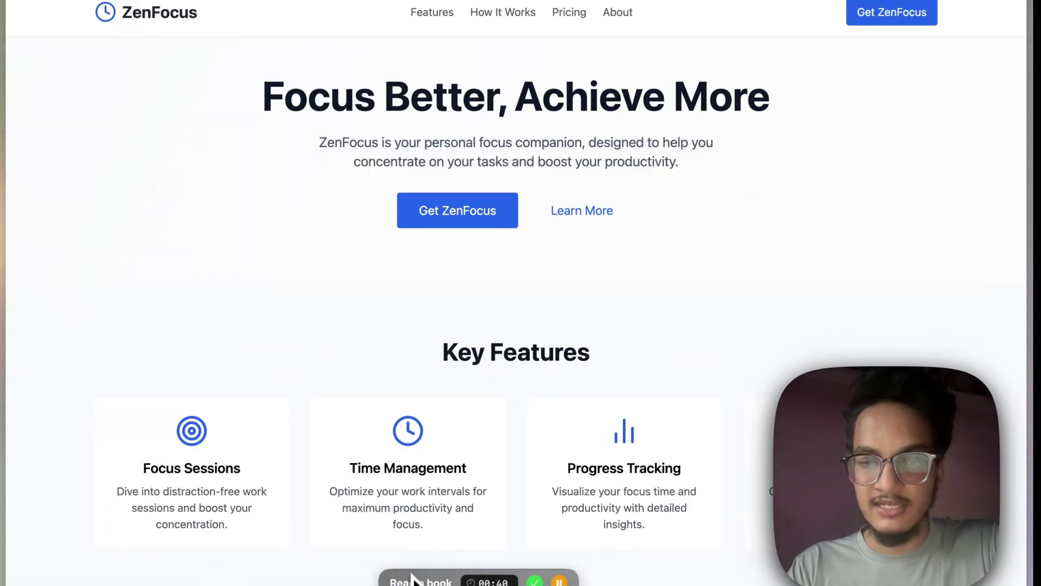
drag(418, 580, 214, 299)
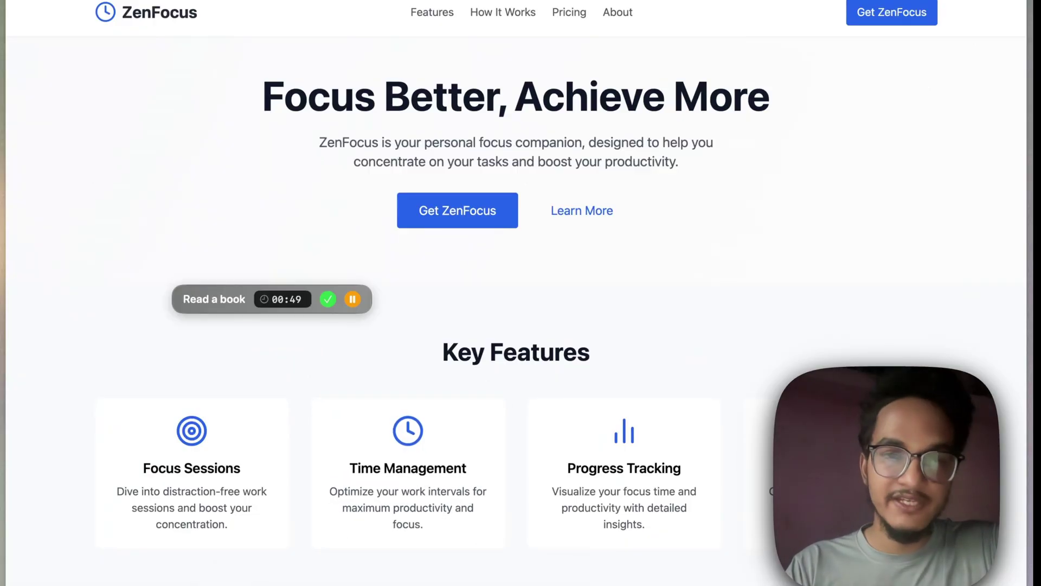
drag(214, 301, 58, 64)
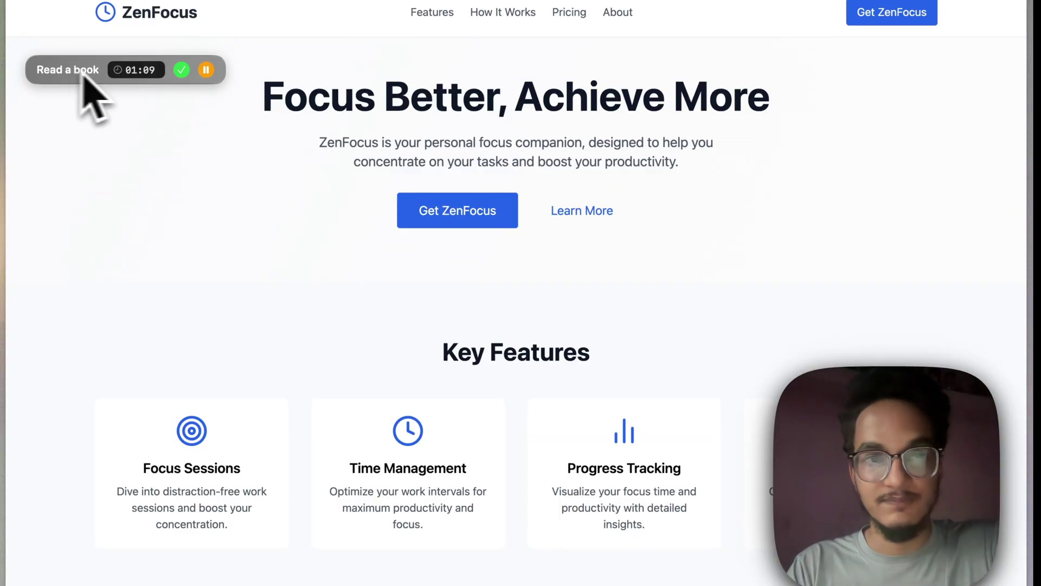
- Complete the 'Read a book' session with the floating timer's green check
click(185, 71)
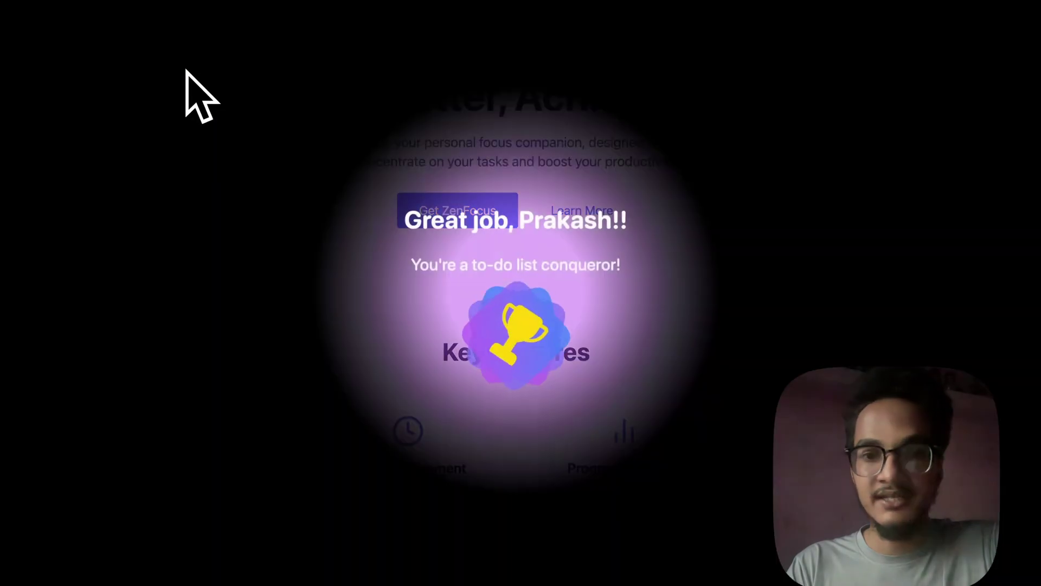